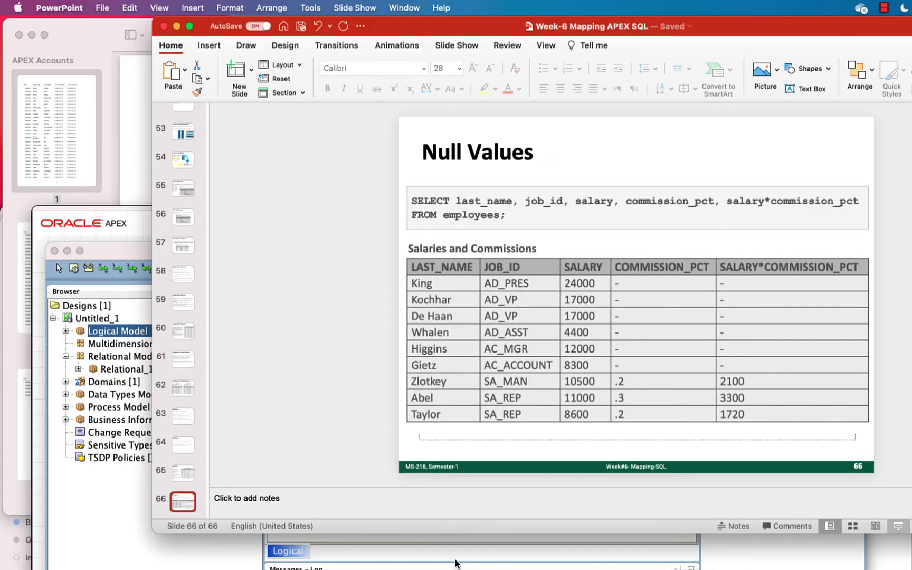
Step: Switch to Oracle SQL Developer Data Modeler and enlarge its window to fill the screen
key(super+Tab)
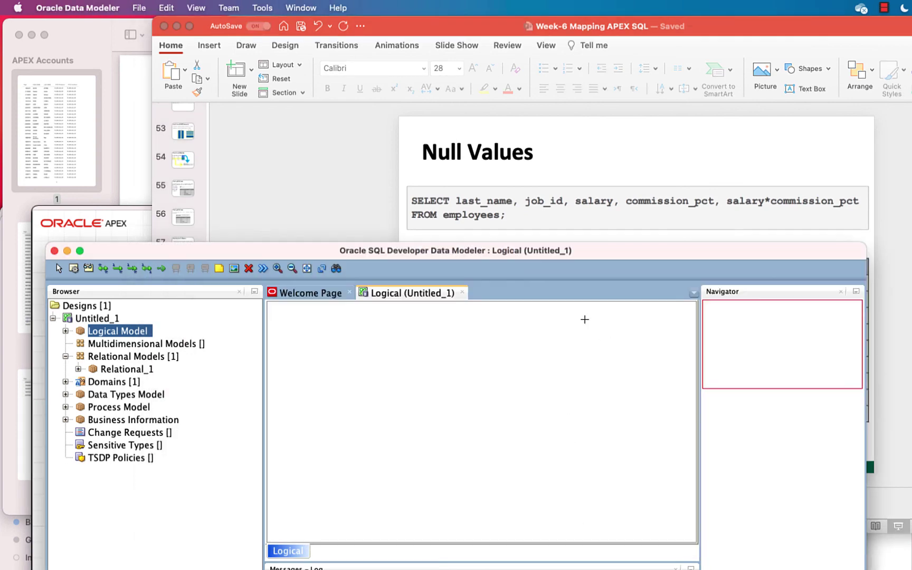
mouse_move(80, 252)
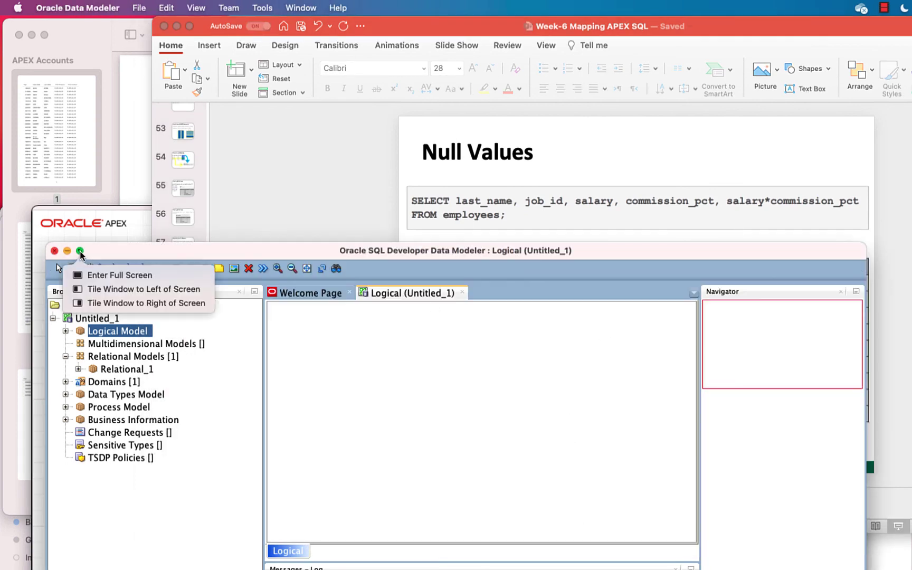
double_click(131, 252)
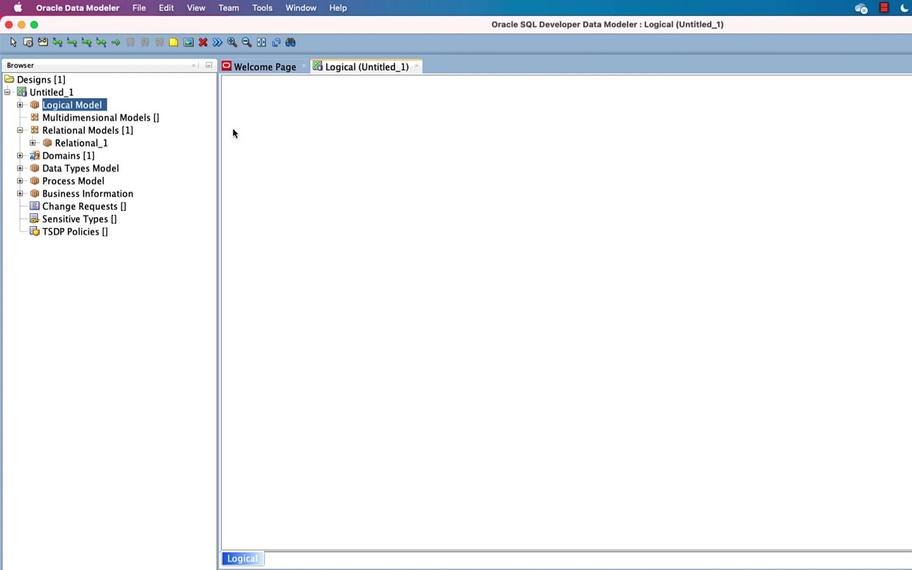
Step: Draw a new entity on the empty logical model diagram and name it EMPLOYEE
click(85, 106)
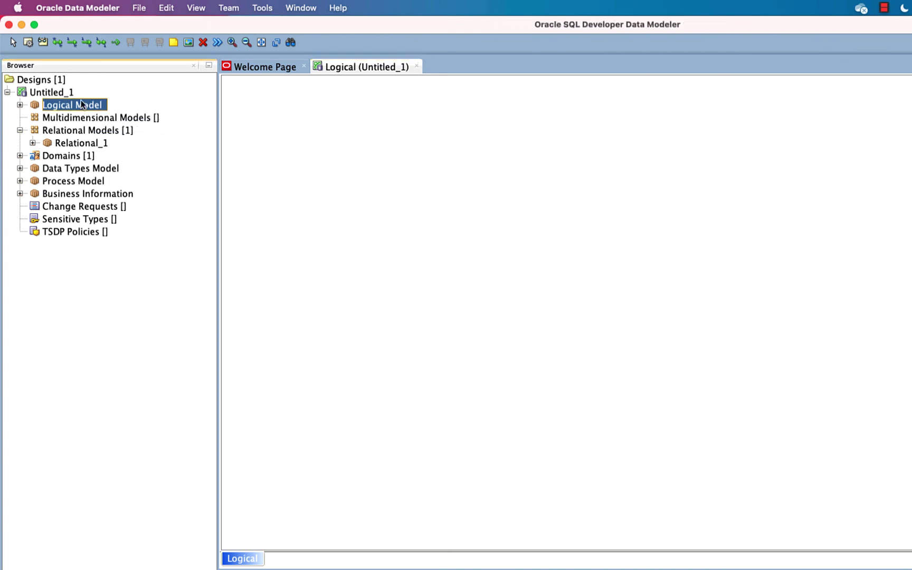
click(28, 45)
drag(371, 148, 538, 302)
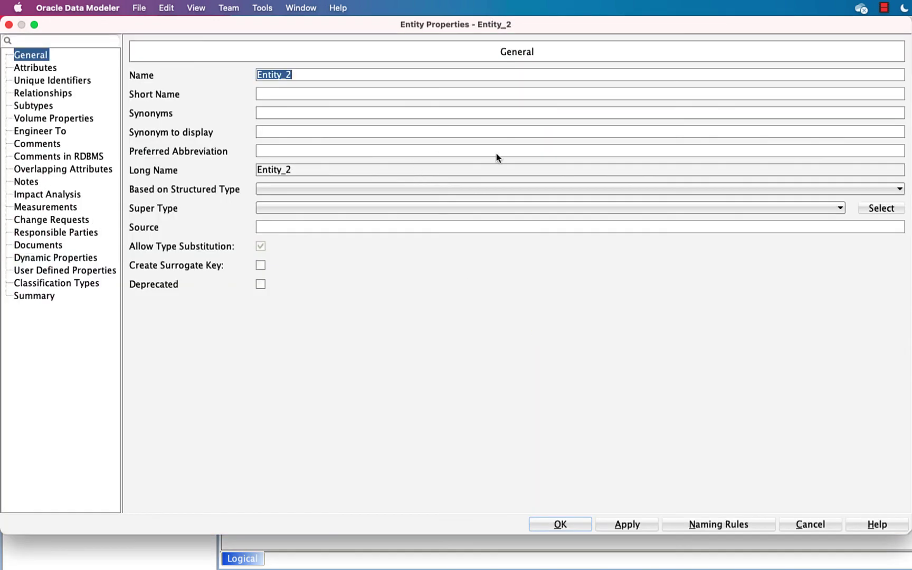
text(EMPLOYEE)
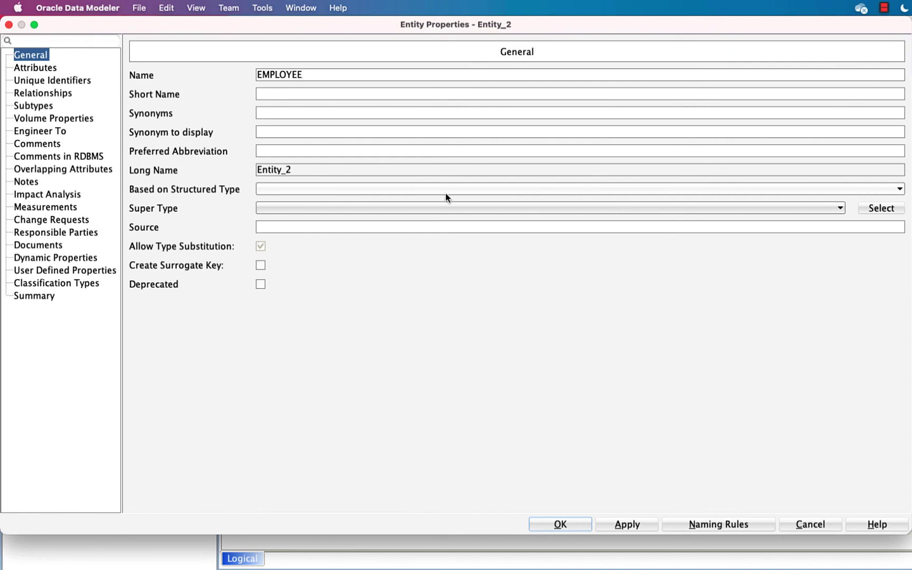
Step: Add an attribute named id to the EMPLOYEE entity with the logical data type Integer and apply it
click(43, 67)
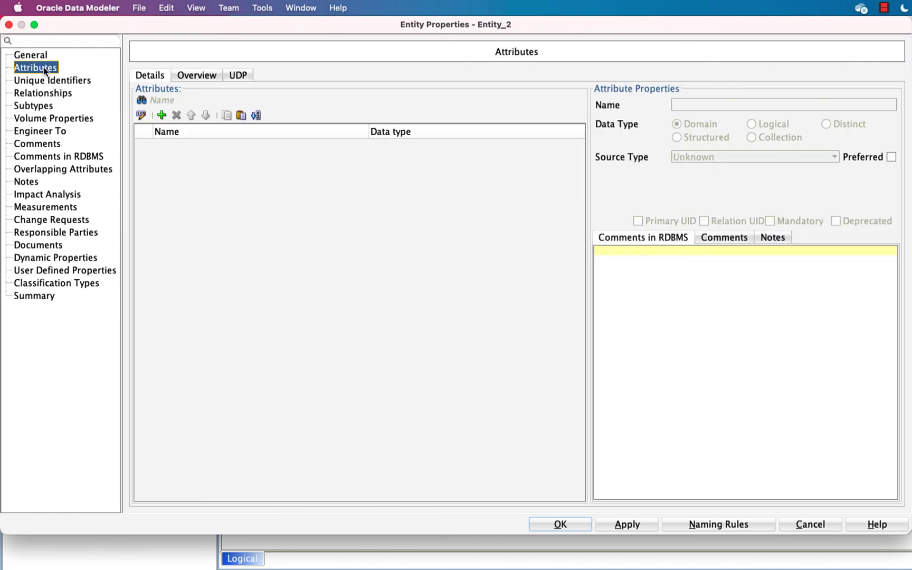
click(161, 115)
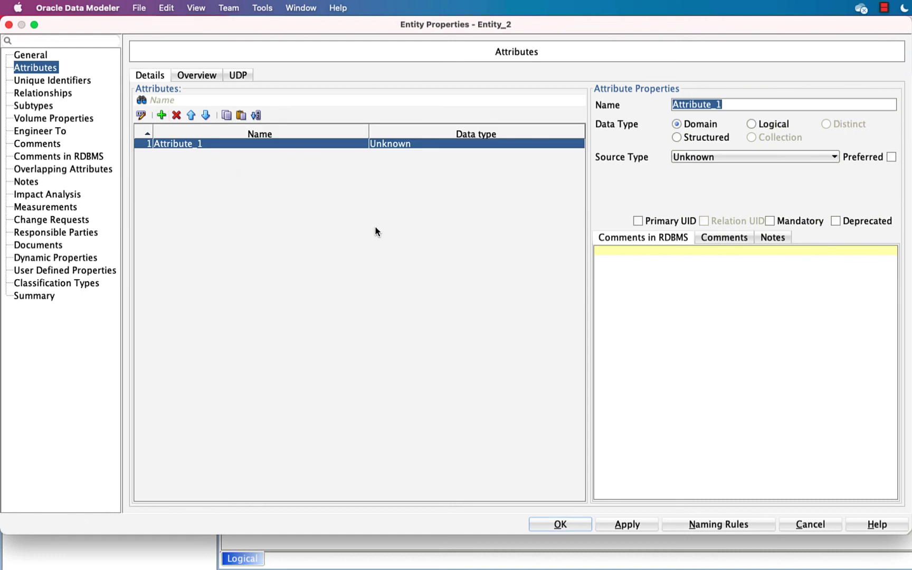
text(id)
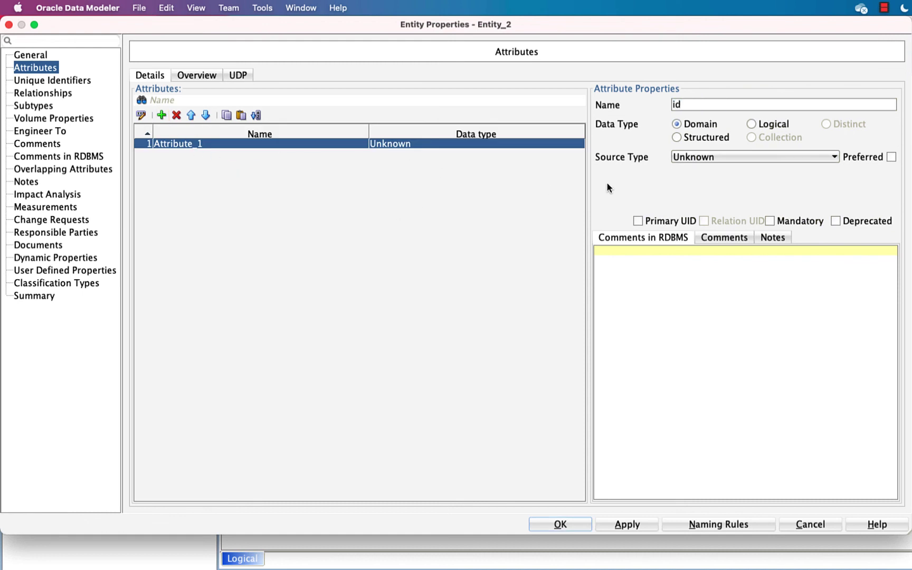
click(752, 126)
click(742, 157)
scroll(752, 302, down, 3)
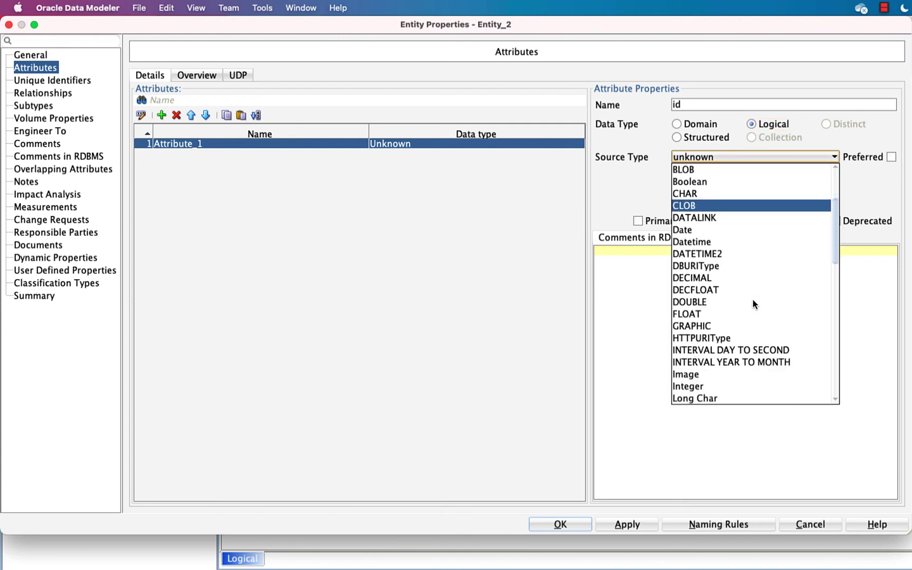
scroll(733, 335, down, 1)
click(713, 363)
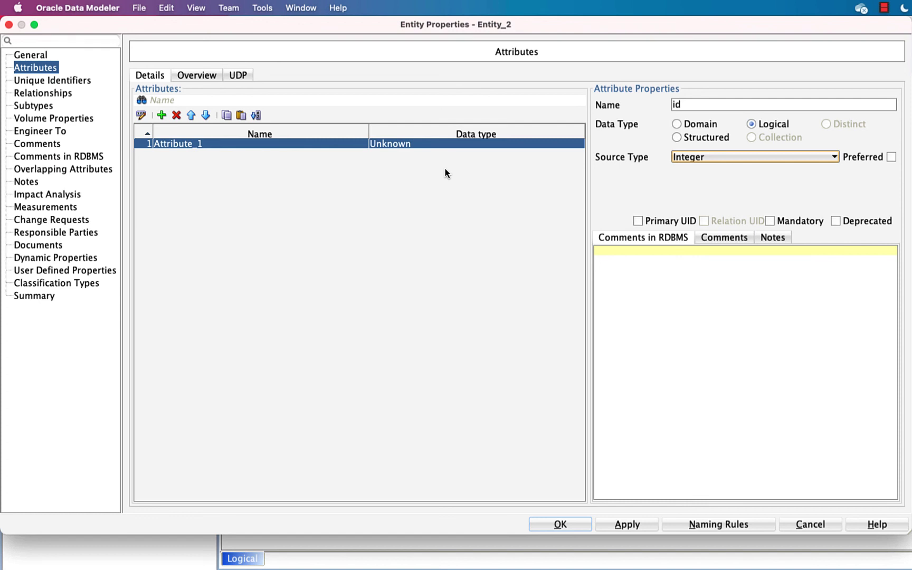
click(625, 524)
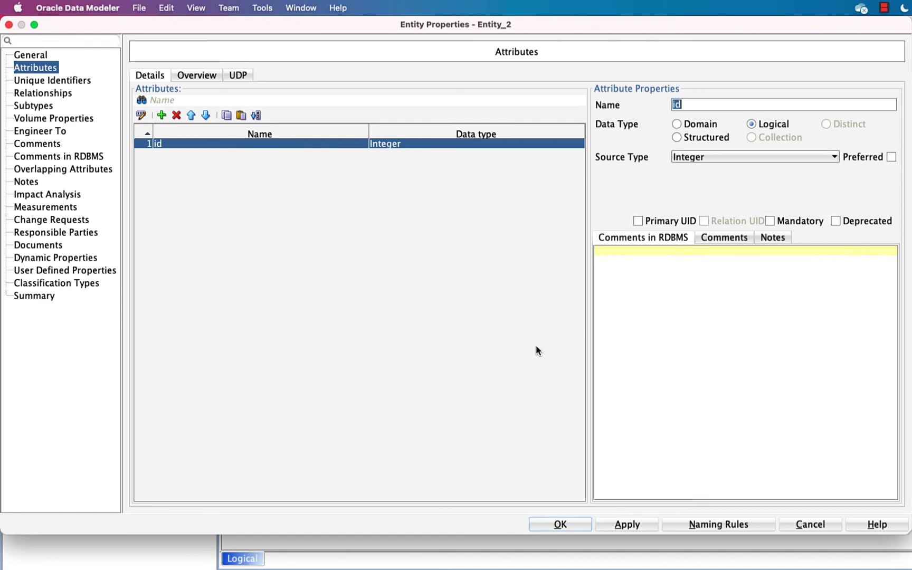
Step: Add a second EMPLOYEE attribute called name with the logical data type VARCHAR and size 50
click(161, 115)
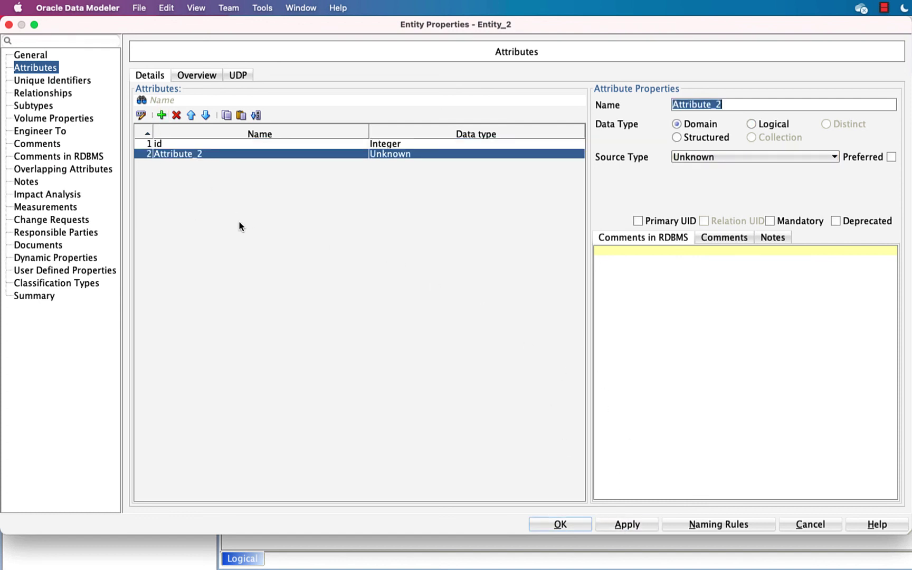
text(name)
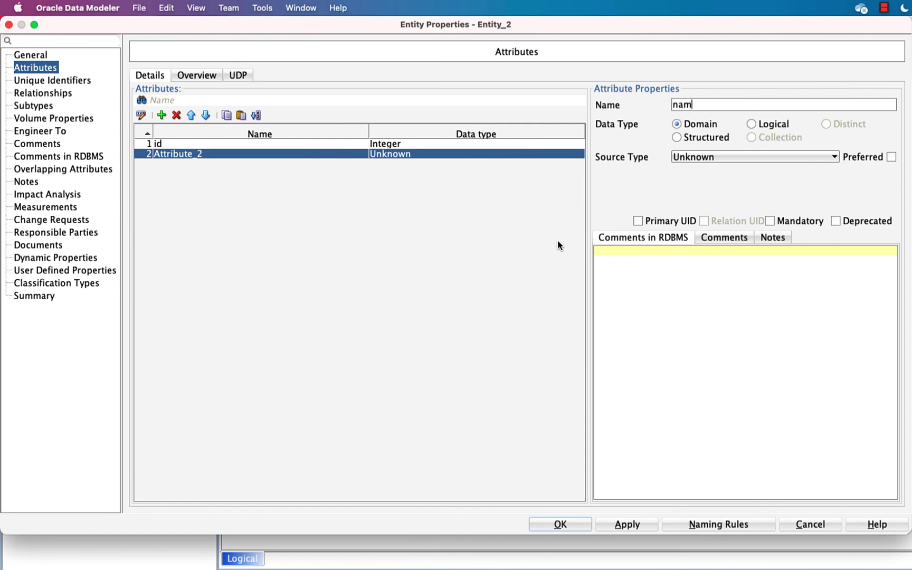
click(755, 124)
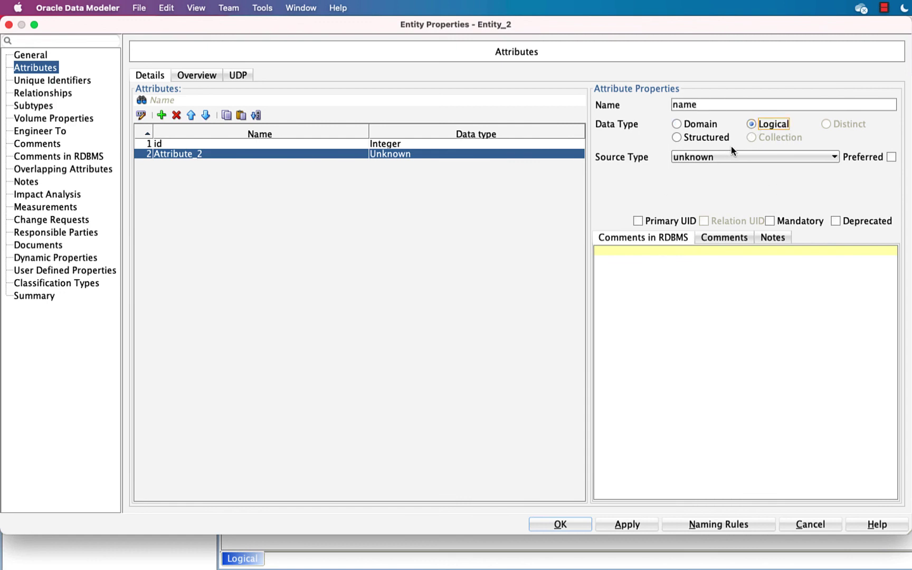
click(732, 157)
scroll(731, 282, down, 10)
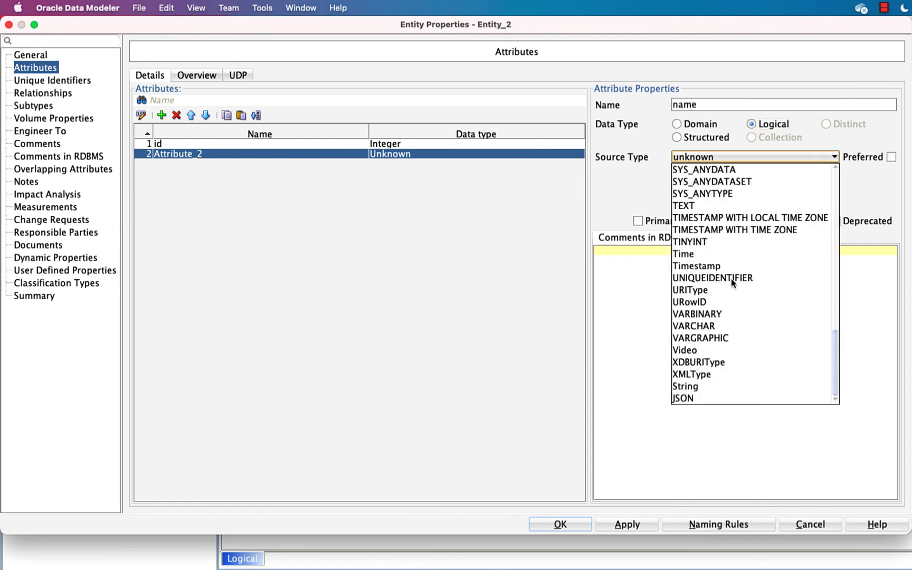
click(725, 326)
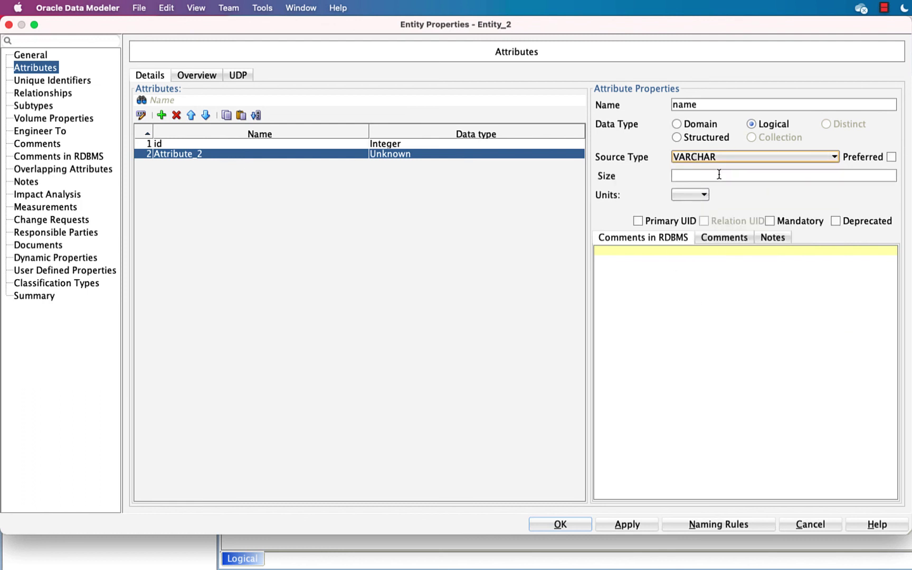
click(699, 176)
text(50)
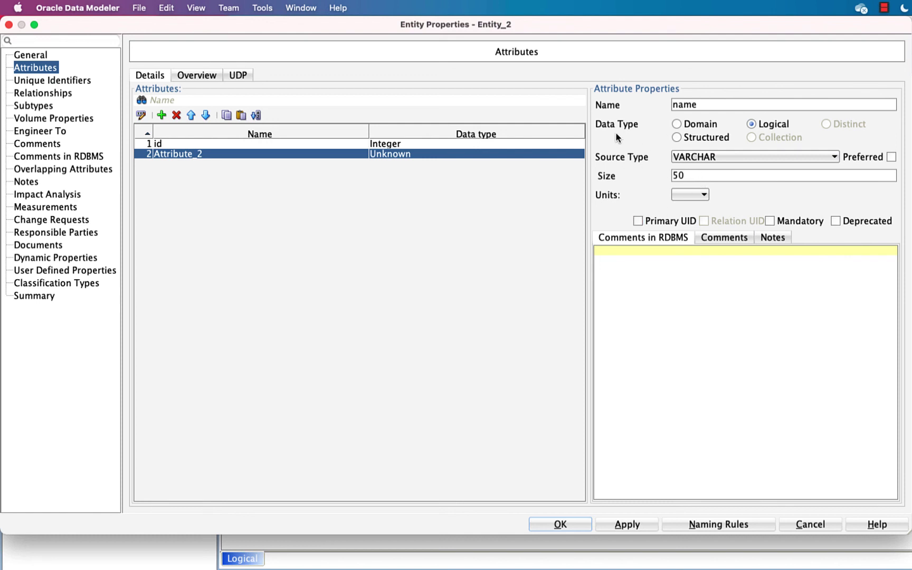
click(641, 523)
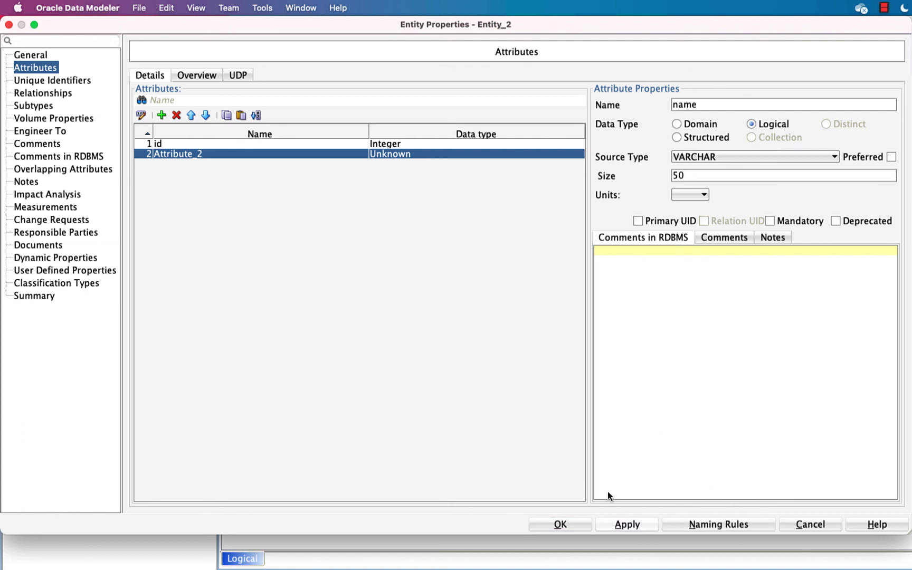
Step: Add a third EMPLOYEE attribute called email as logical type VARCHAR, size 50, and accept the entity's properties
click(162, 115)
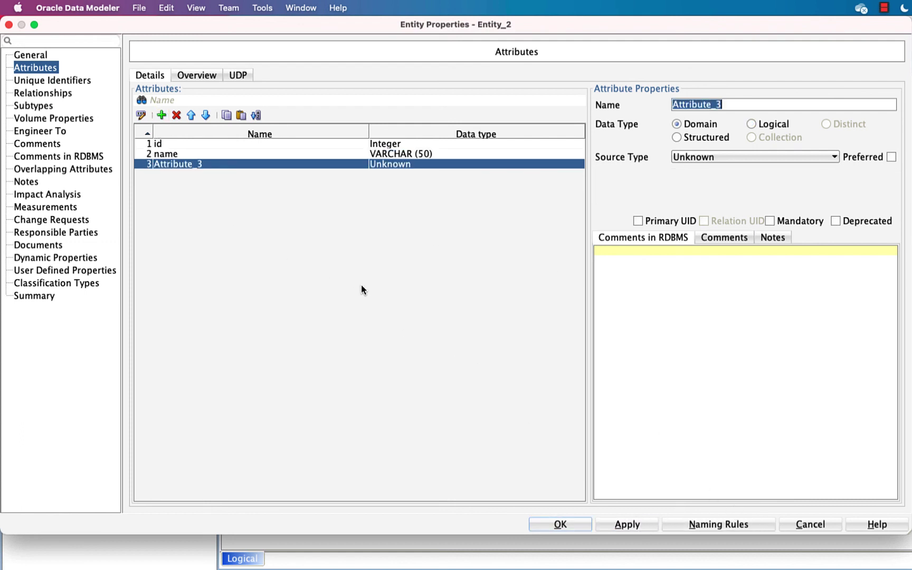
text(email)
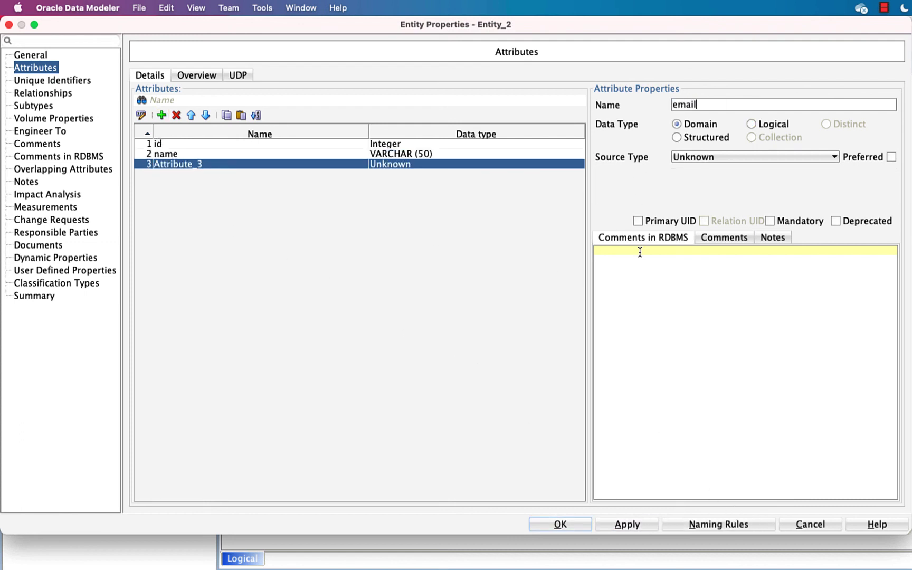
click(752, 125)
click(737, 158)
scroll(733, 275, down, 10)
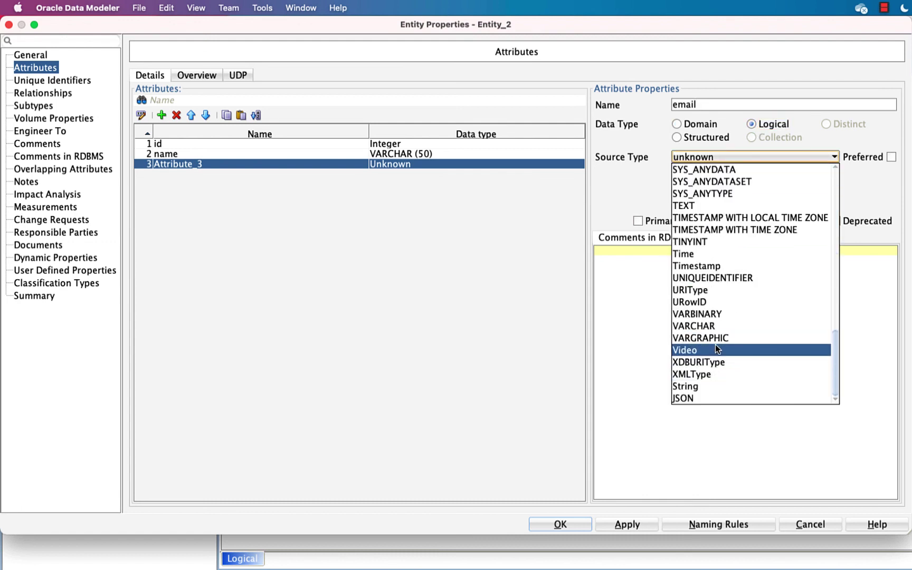
click(725, 328)
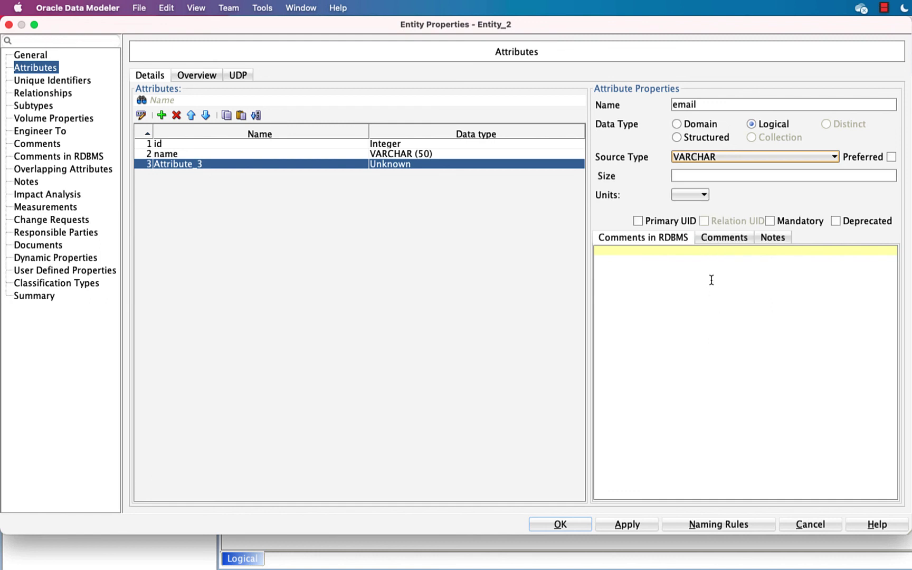
click(741, 179)
text(50)
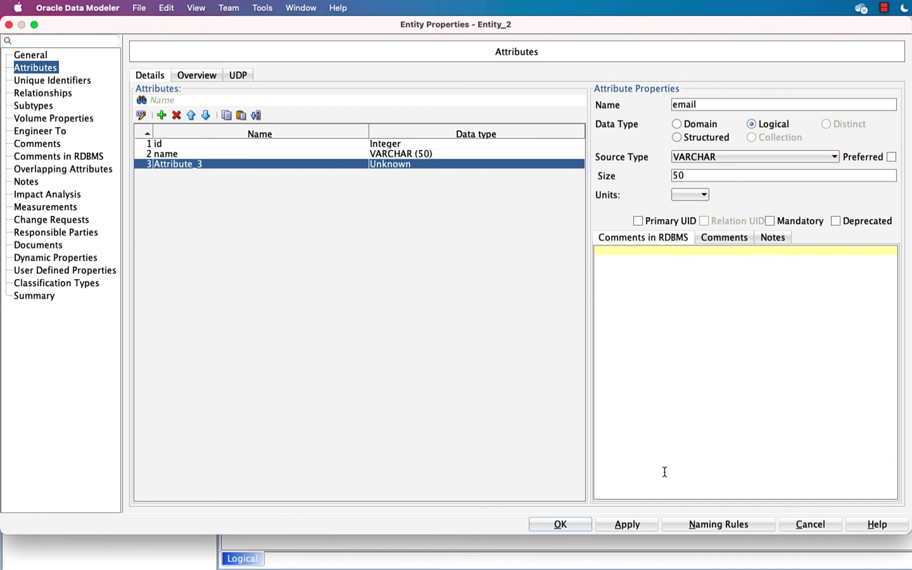
click(637, 526)
click(561, 524)
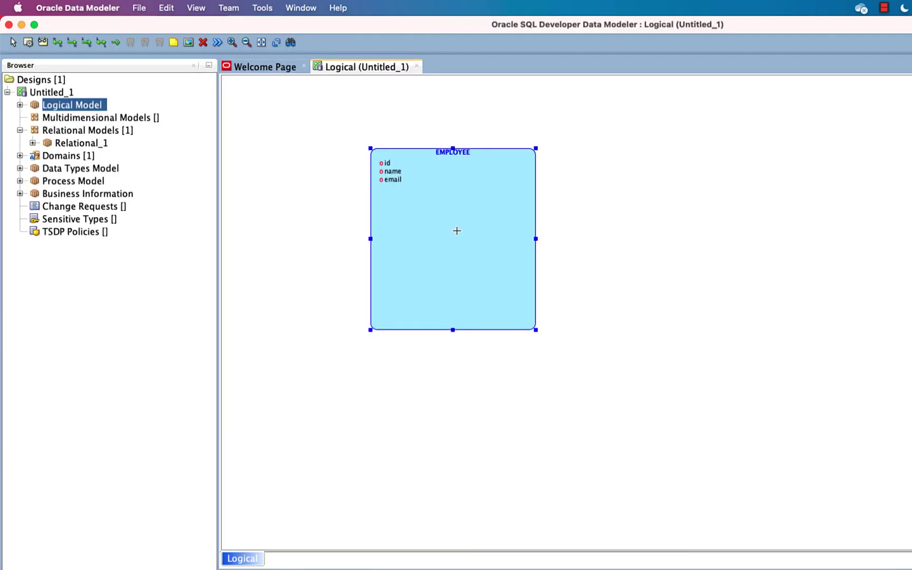
Step: Draw a second entity beside EMPLOYEE on the logical diagram and name it DEPARTMENT
click(29, 45)
drag(675, 151, 843, 347)
text(DEPARTMENTS)
key(BackSpace)
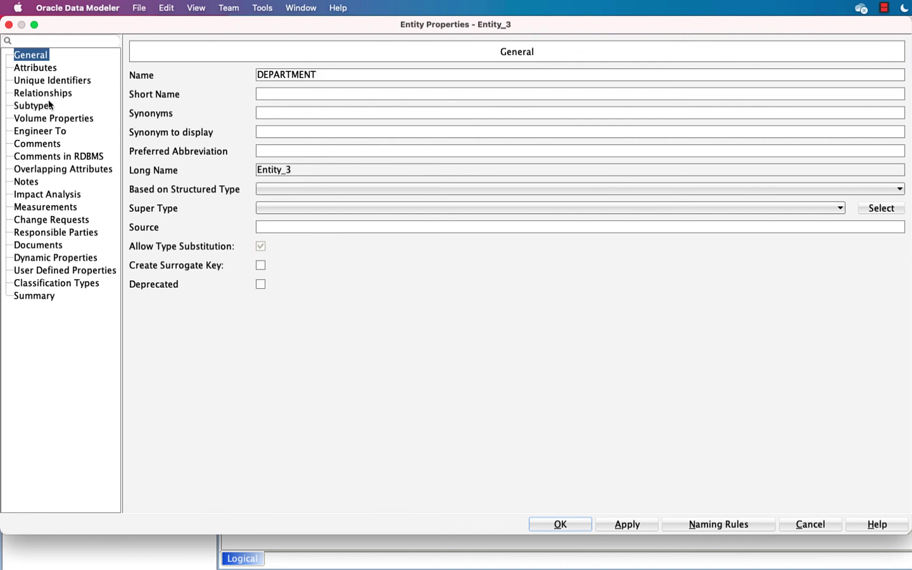
Step: Add an attribute named dept_id to the DEPARTMENT entity with the logical data type Integer
click(49, 70)
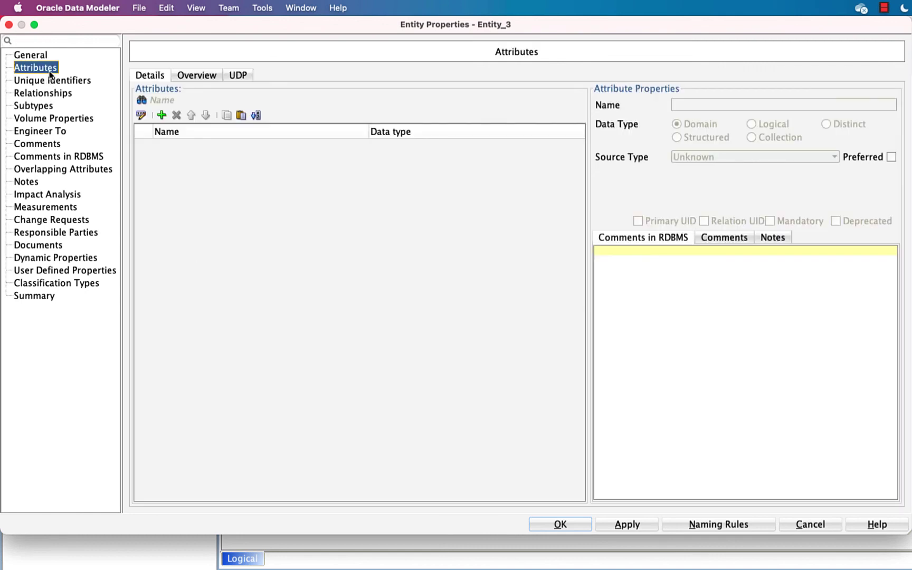
click(161, 115)
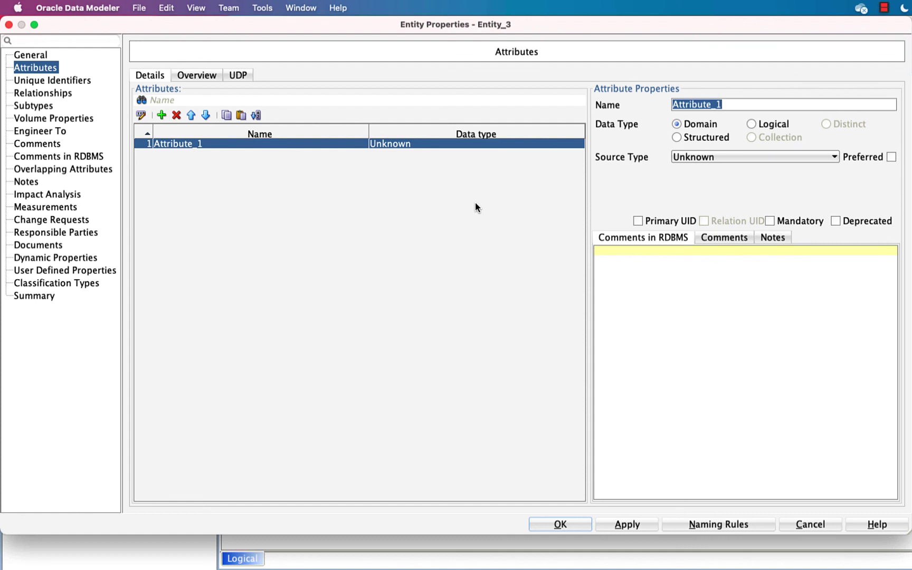
text(dept_id)
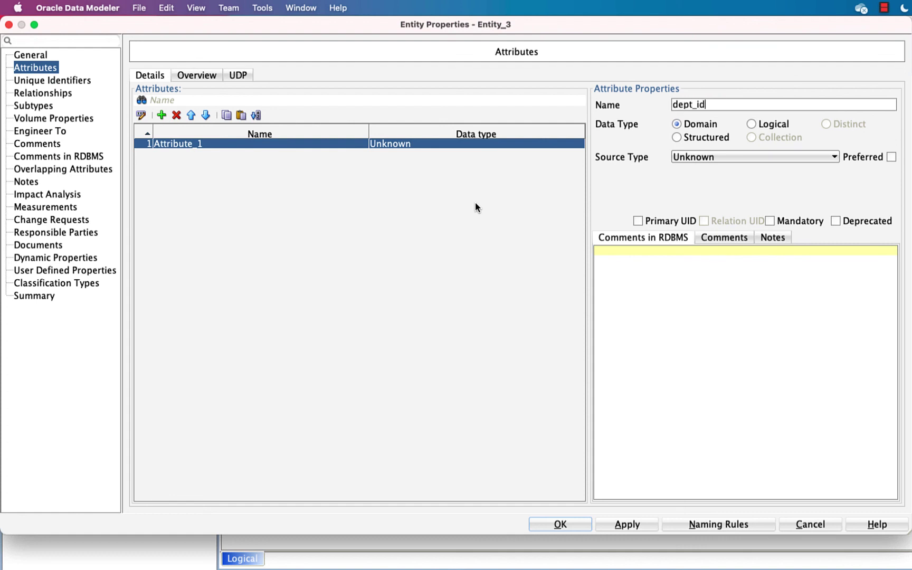
click(750, 124)
click(741, 156)
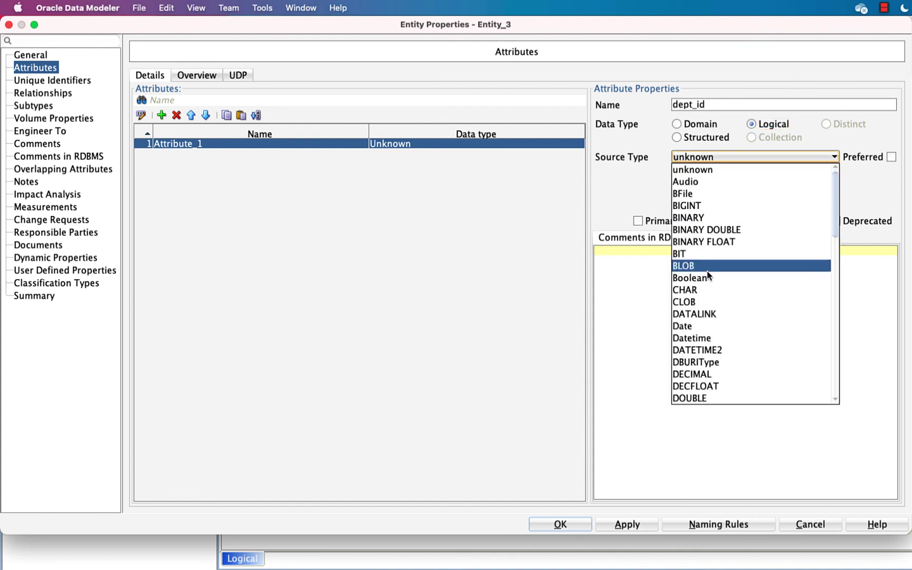
scroll(715, 290, down, 3)
scroll(708, 327, down, 2)
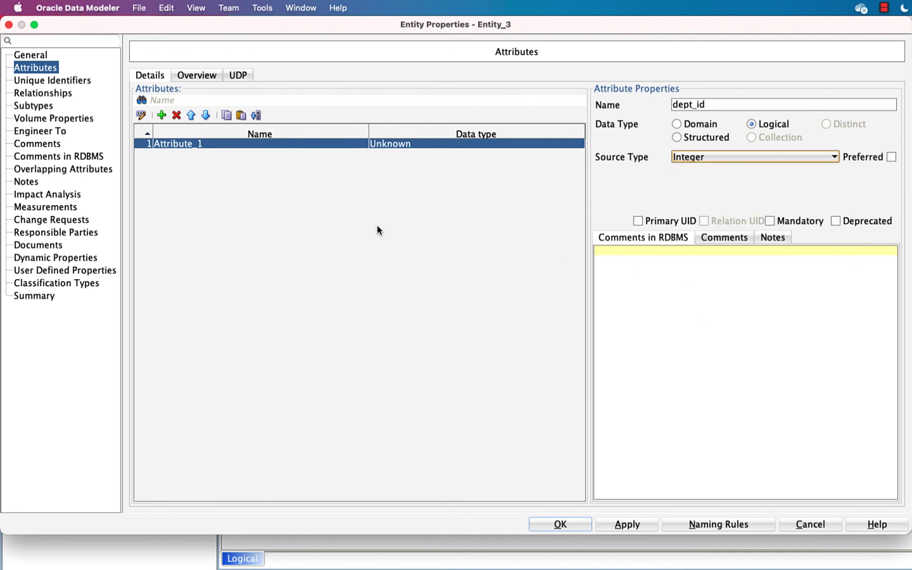
Step: Add a second DEPARTMENT attribute called dept_name as logical type VARCHAR, size 50, and accept the entity's properties
click(162, 116)
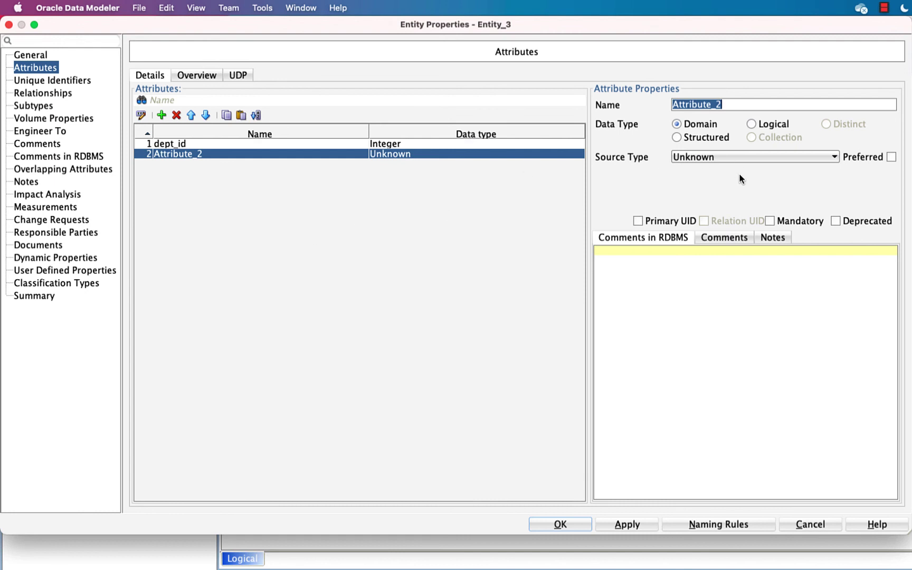
text(dept_name)
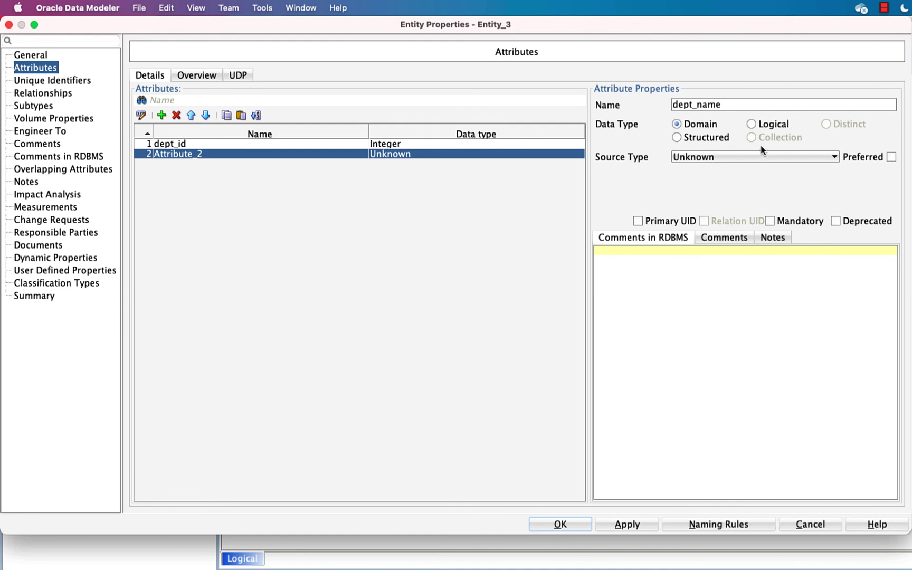
click(761, 124)
click(758, 157)
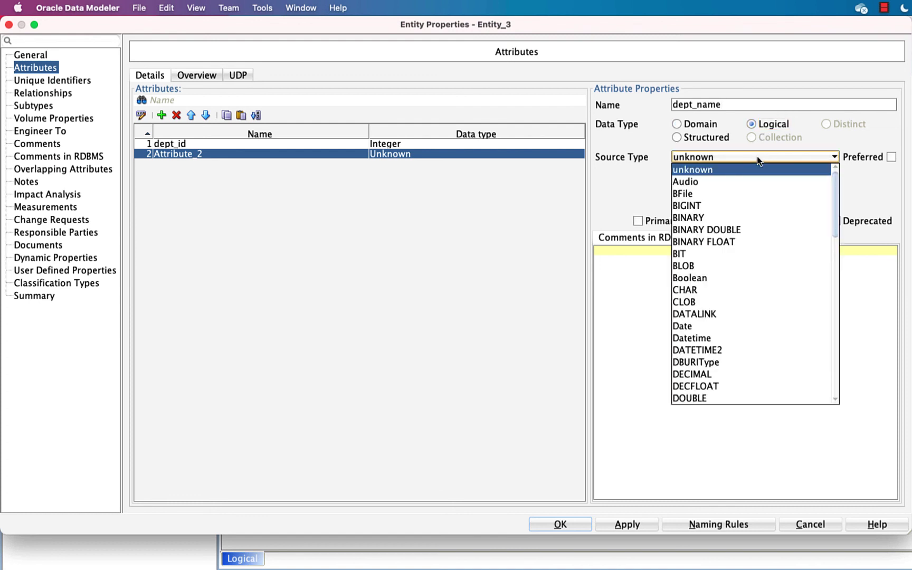
scroll(755, 304, down, 1)
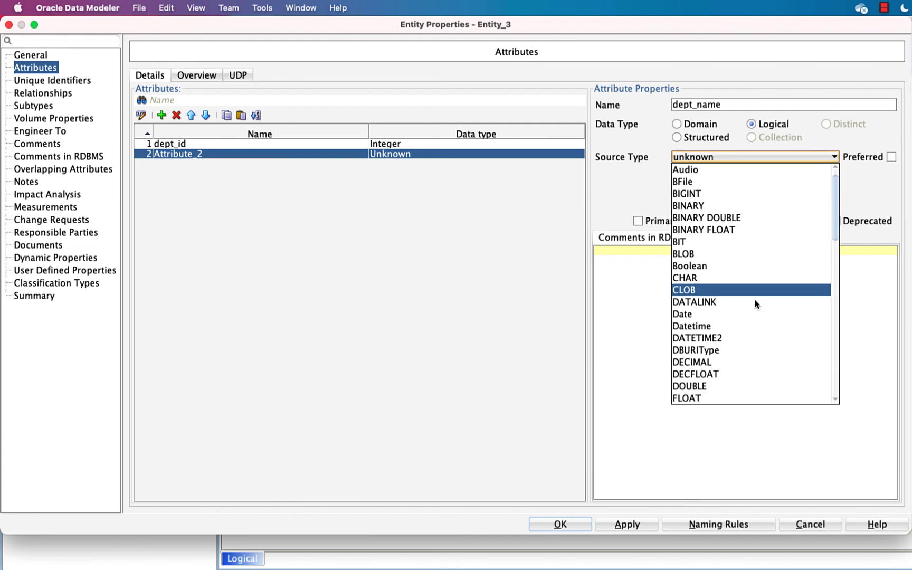
scroll(755, 304, down, 10)
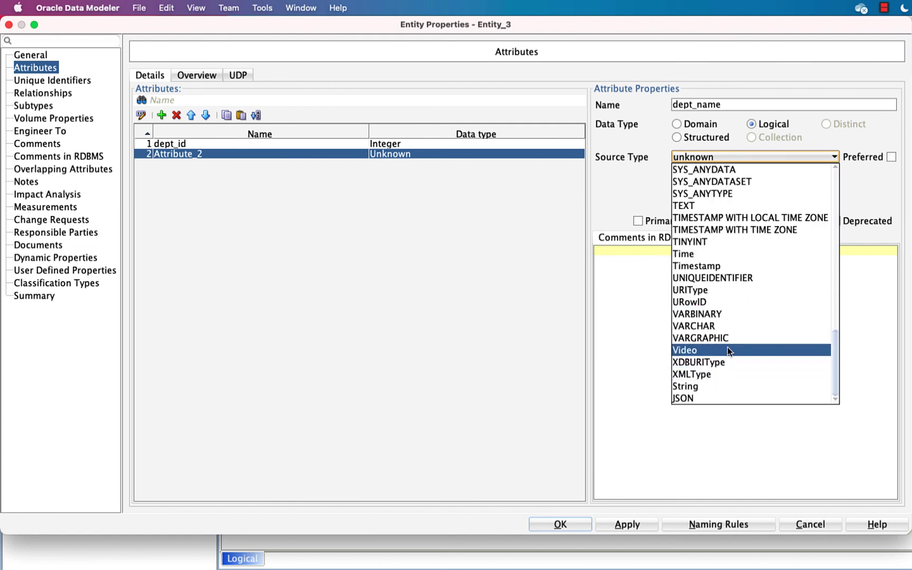
click(741, 326)
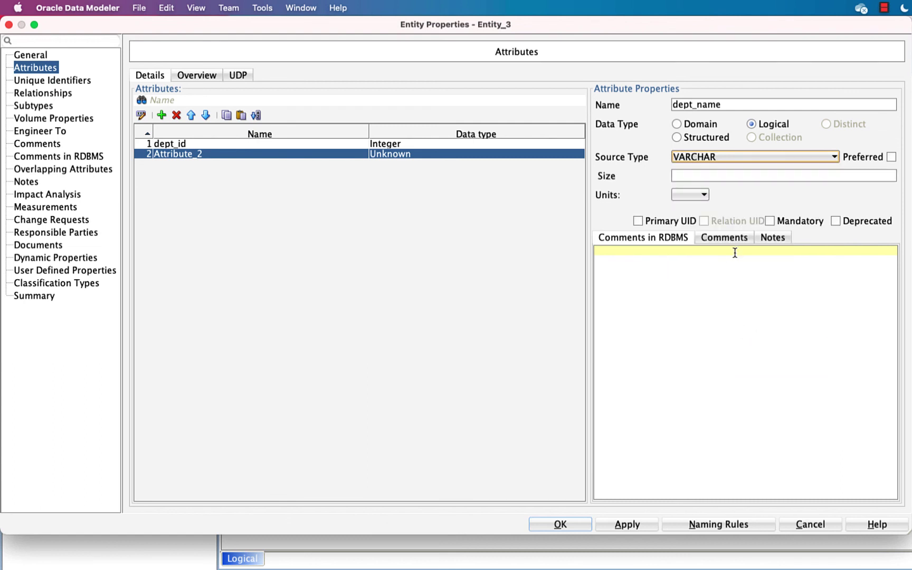
click(722, 180)
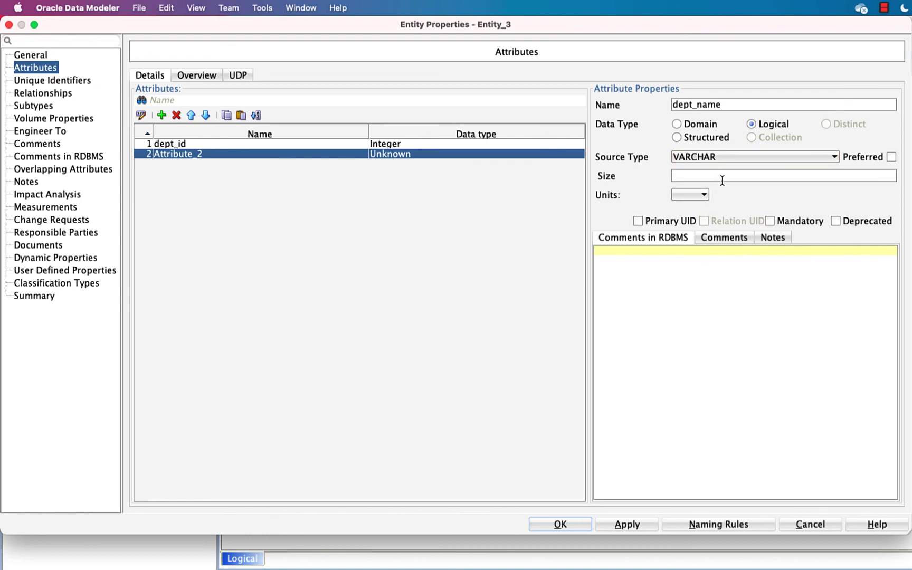
text(50)
click(605, 526)
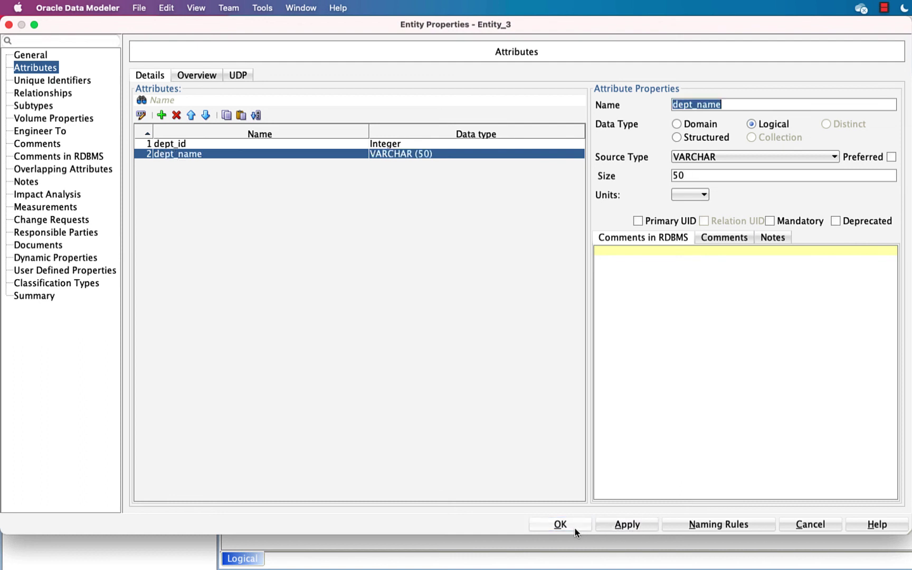
click(561, 524)
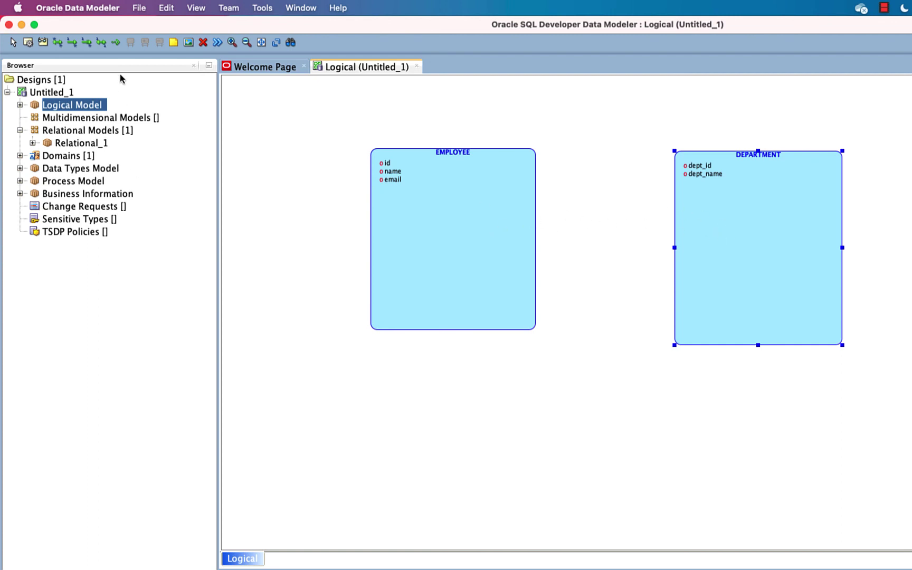
Step: Create a new relation on the DEPARTMENT entity and set its source entity to EMPLOYEE, keeping DEPARTMENT as the target
click(86, 43)
double_click(727, 233)
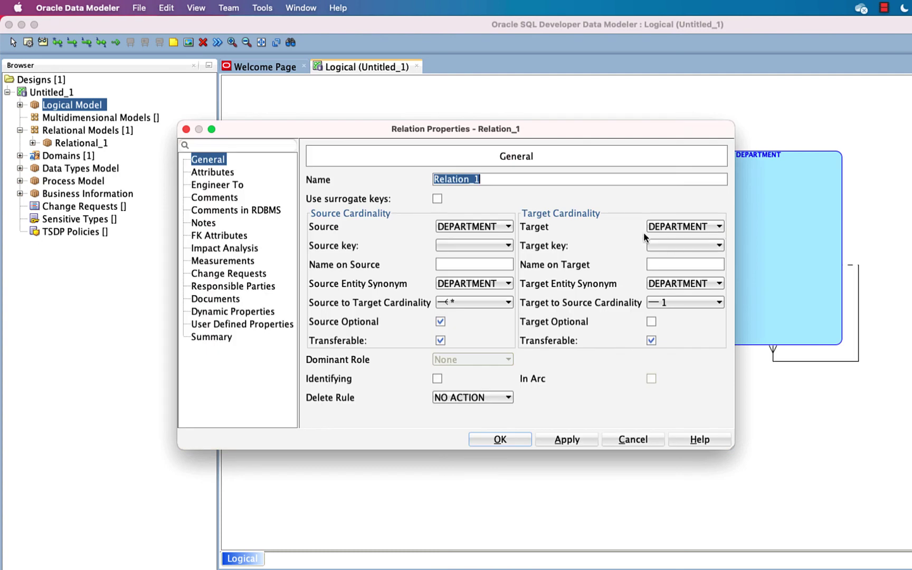
click(474, 226)
click(470, 243)
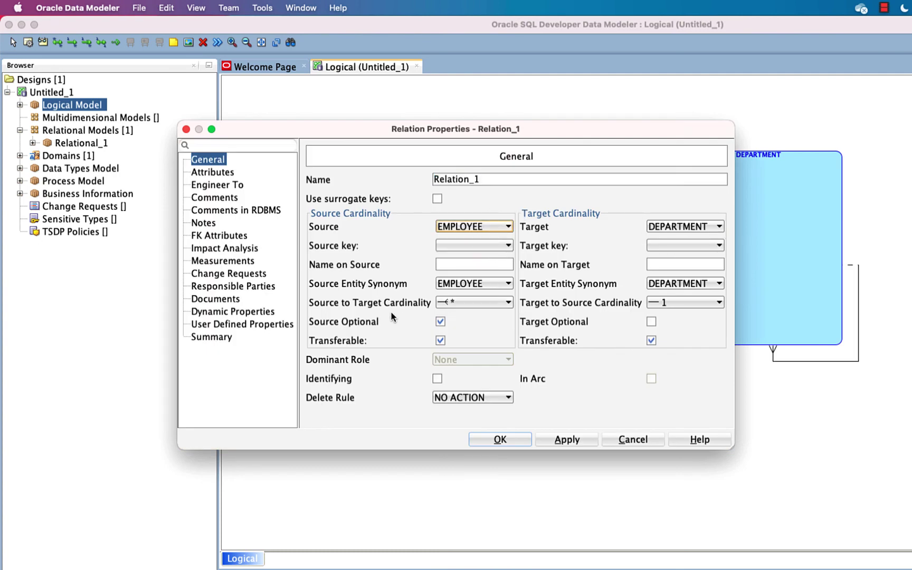
Step: Set the relation's source-to-target cardinality to 1 and its target-to-source cardinality to *, and accept its properties
click(499, 304)
click(497, 324)
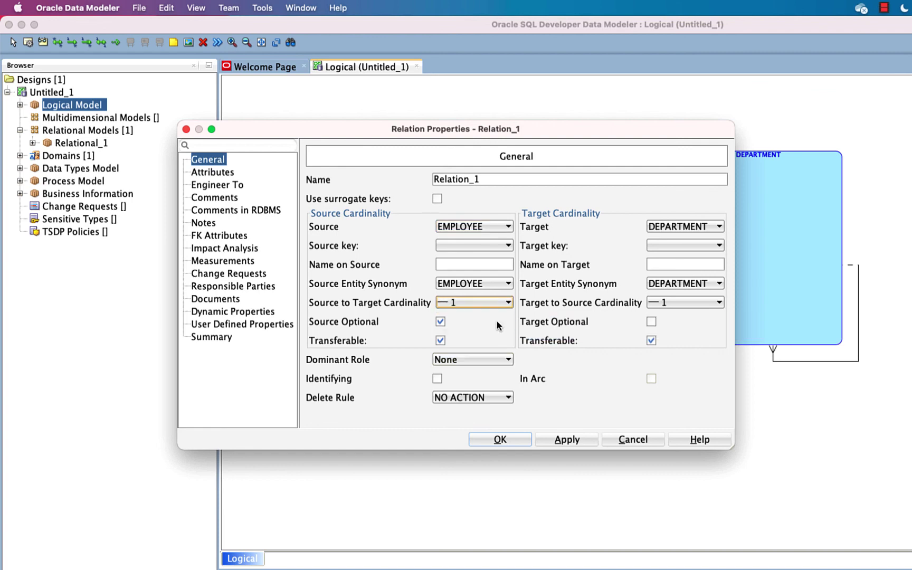
click(684, 304)
click(683, 310)
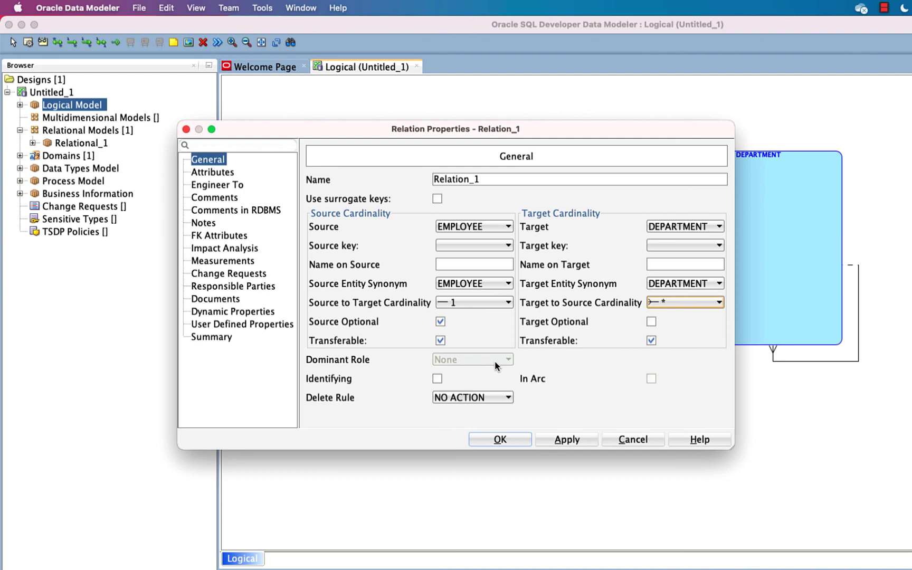
click(561, 442)
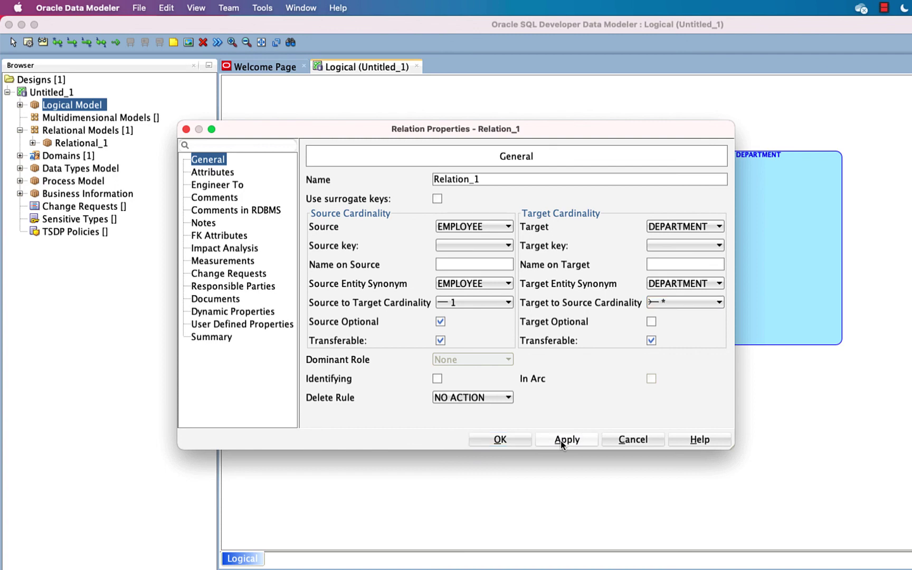
click(500, 440)
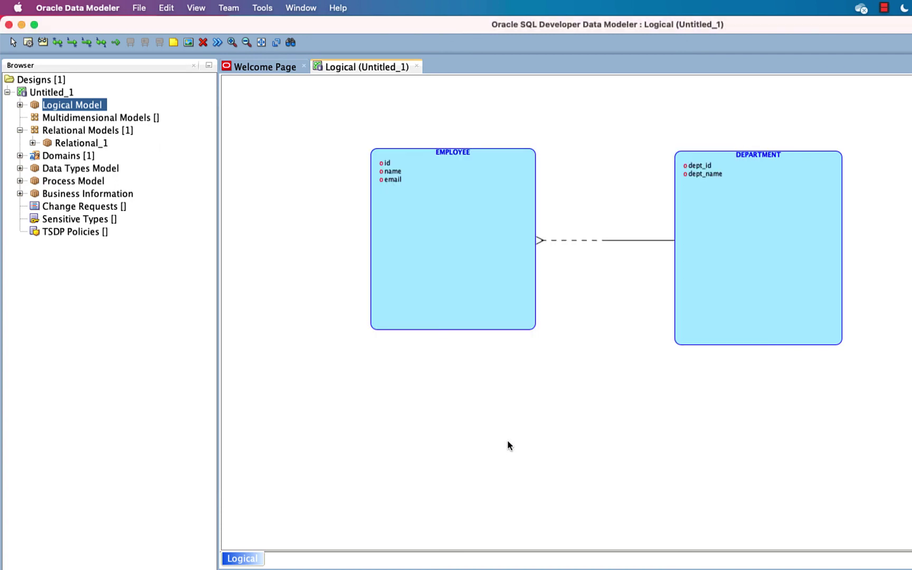
Step: Move the EMPLOYEE entity slightly away from DEPARTMENT and engineer the logical model to a relational model
mouse_move(473, 259)
mouse_down()
mouse_move(444, 304)
mouse_move(459, 257)
mouse_up()
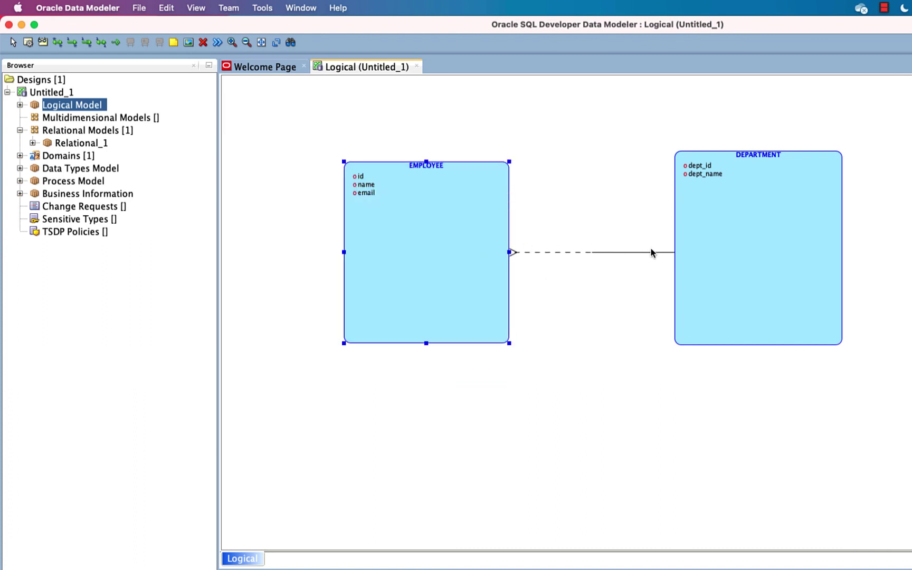
click(623, 343)
right_click(75, 104)
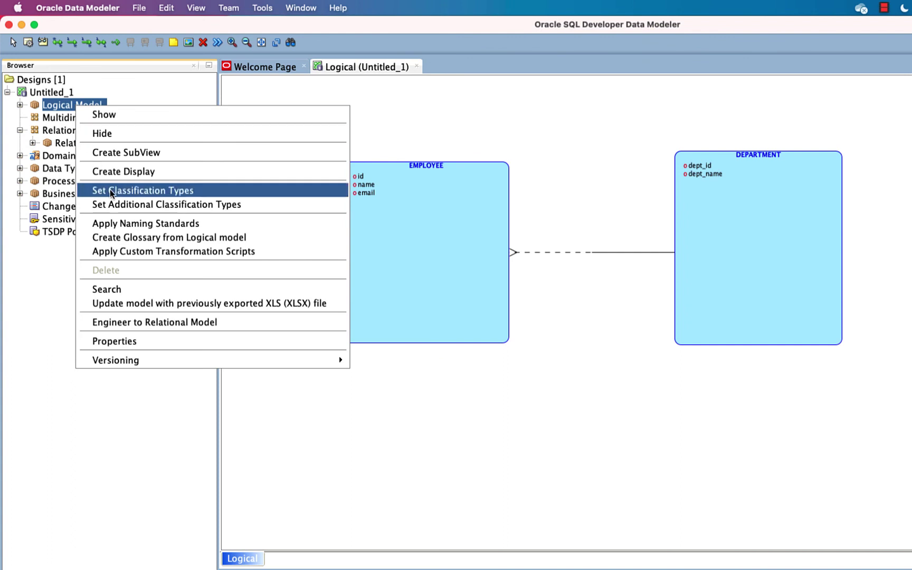
click(135, 323)
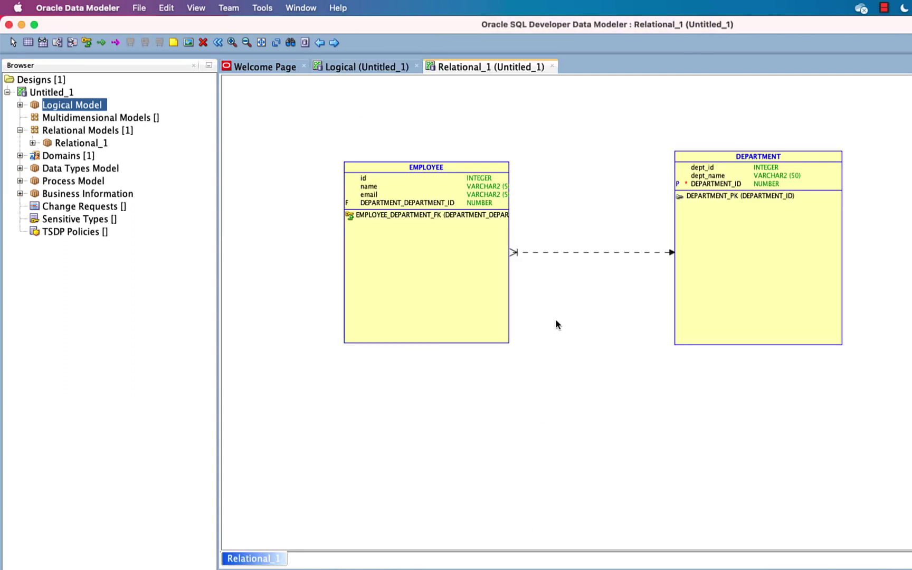
Step: Enlarge the EMPLOYEE and DEPARTMENT tables on the relational diagram and move EMPLOYEE closer to DEPARTMENT
click(416, 209)
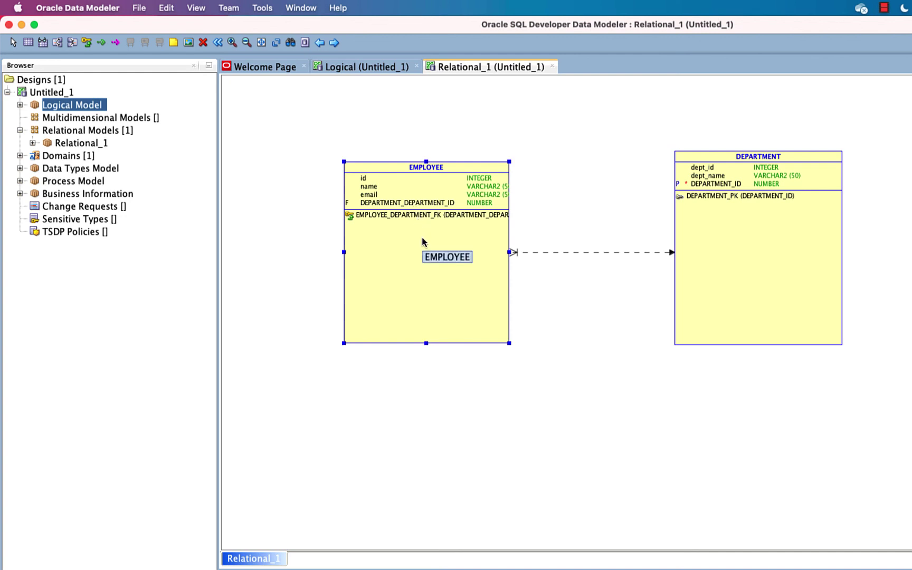
drag(510, 343, 621, 490)
click(818, 330)
drag(841, 345, 911, 469)
click(244, 43)
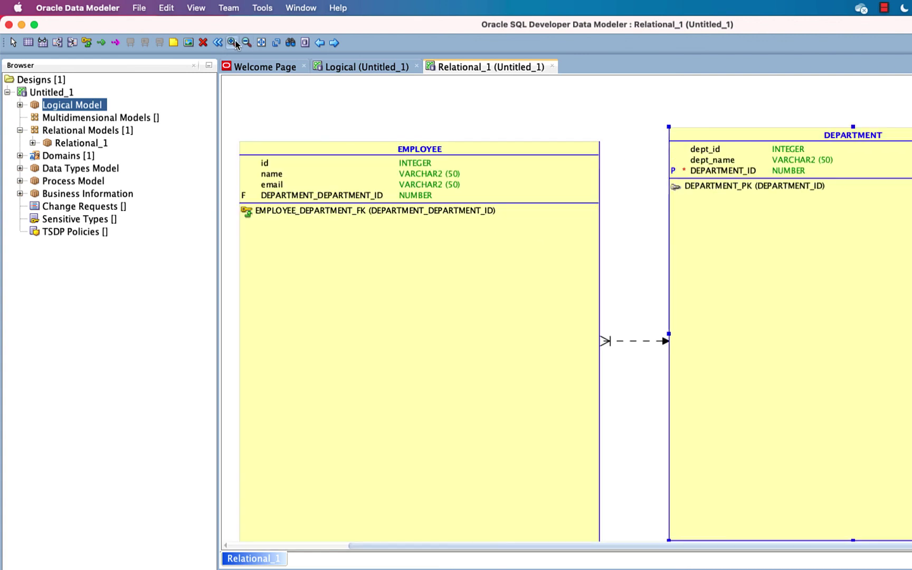
drag(415, 254, 472, 270)
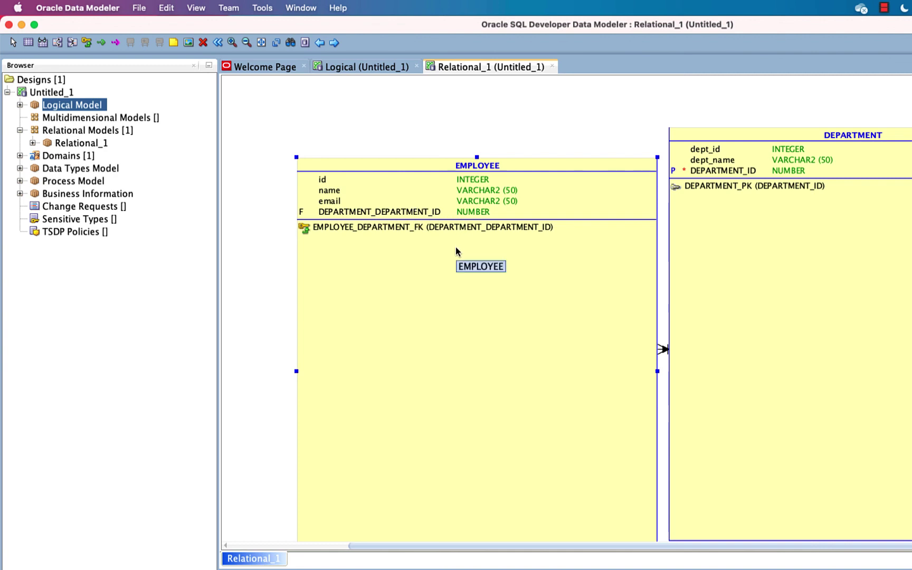
right_click(65, 105)
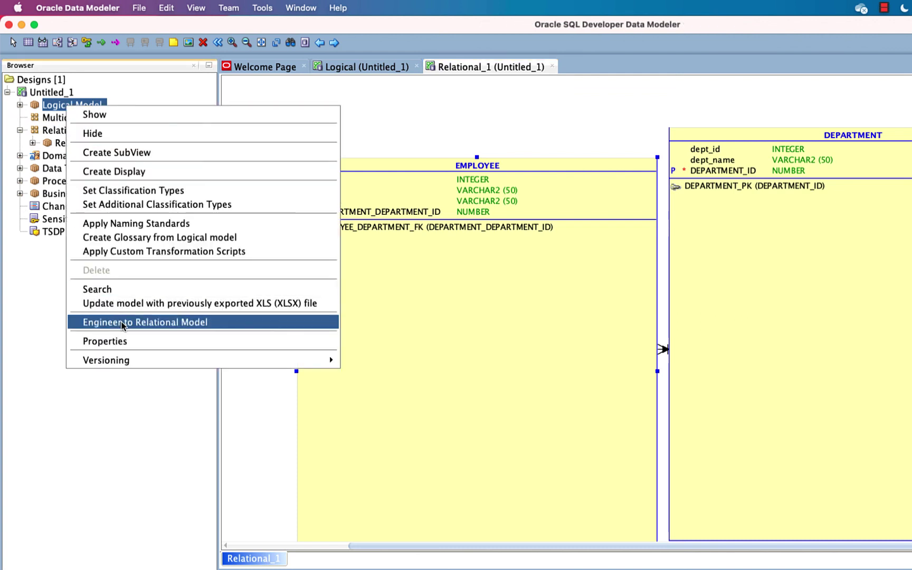
click(545, 137)
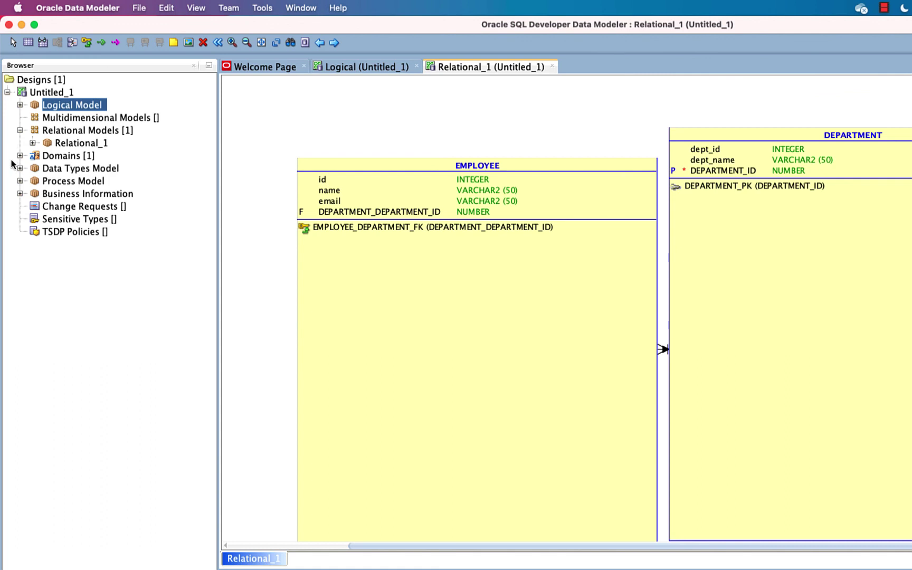
Step: Create a new physical model under Relational_1 for the Oracle Database 11g site
click(32, 143)
click(107, 221)
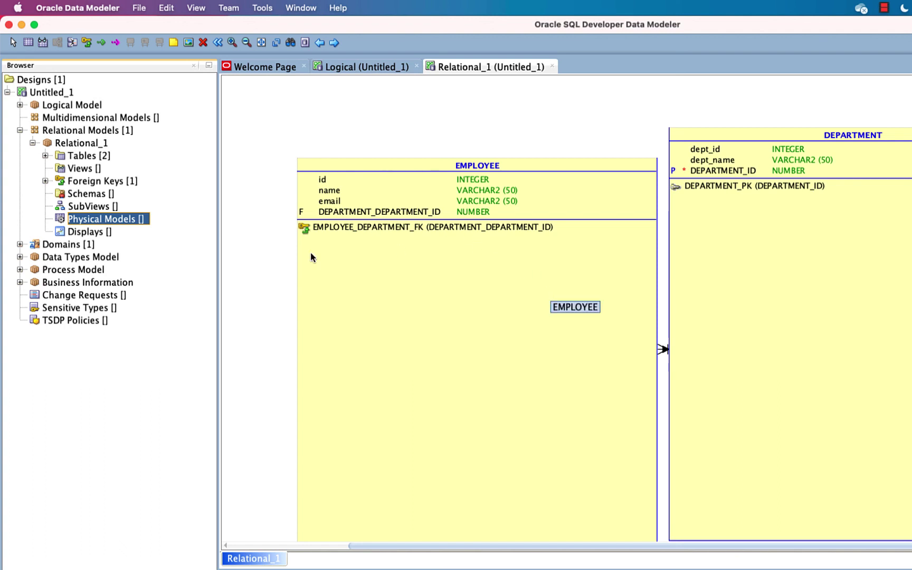
right_click(128, 222)
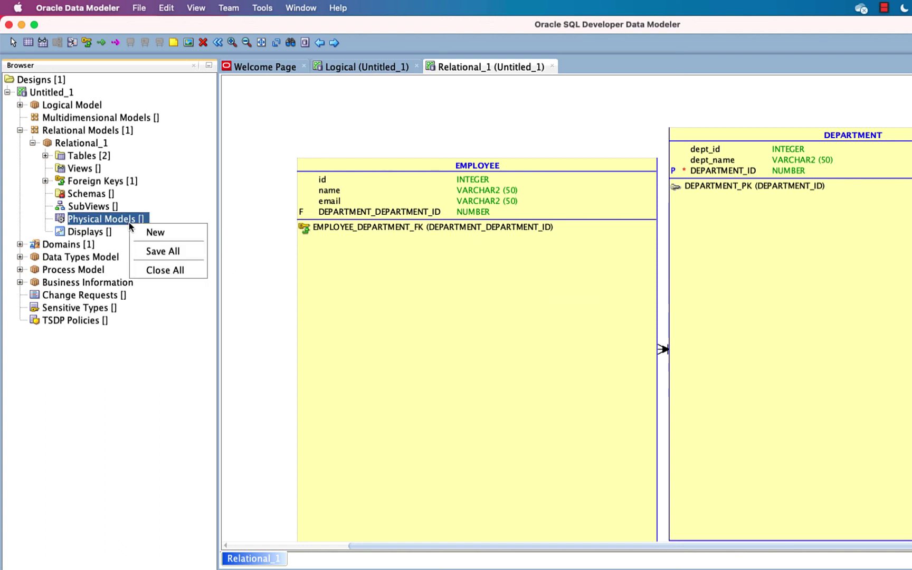
click(143, 233)
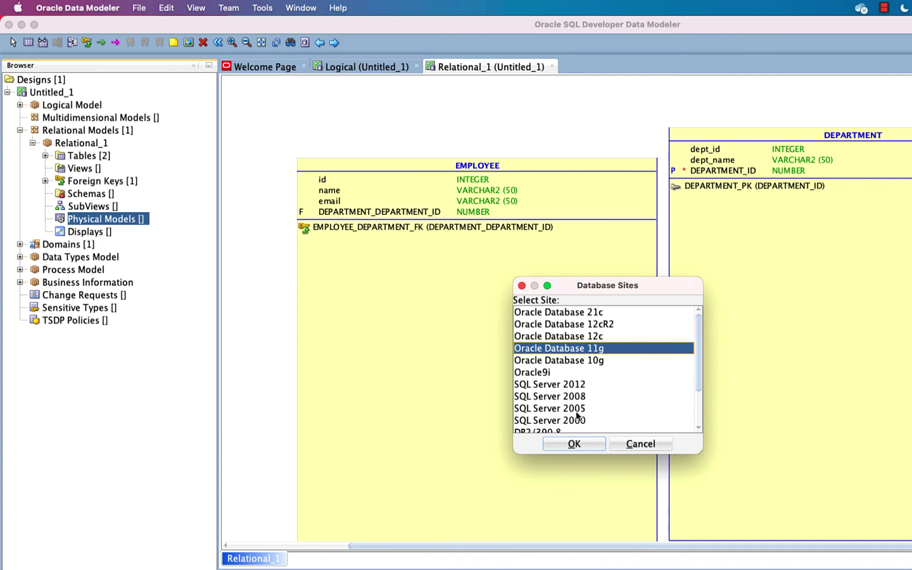
scroll(579, 407, down, 3)
scroll(578, 407, up, 3)
scroll(580, 410, down, 3)
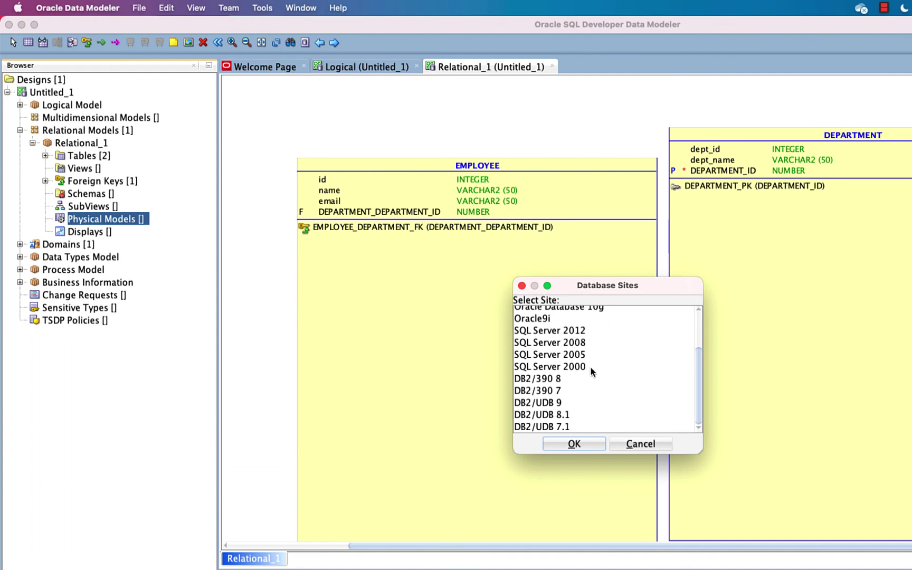
scroll(590, 373, up, 3)
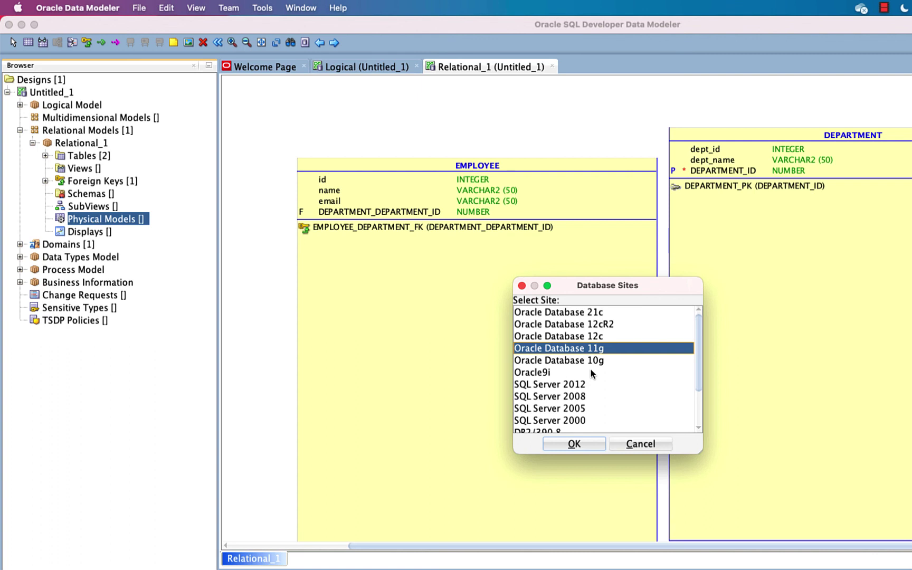
click(574, 444)
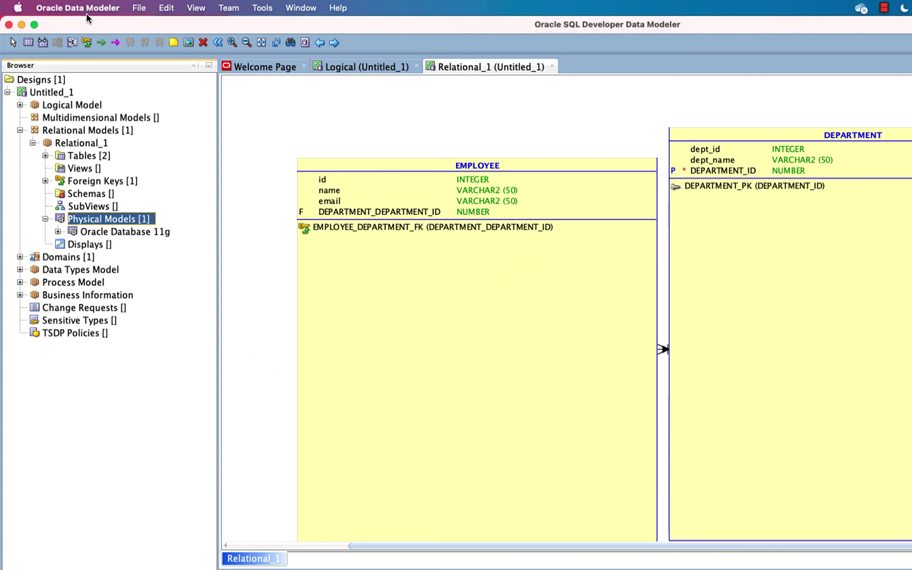
Step: Export a DDL file and generate the Oracle Database 11g script for Relational_1 with the default generation options
click(101, 9)
mouse_move(144, 9)
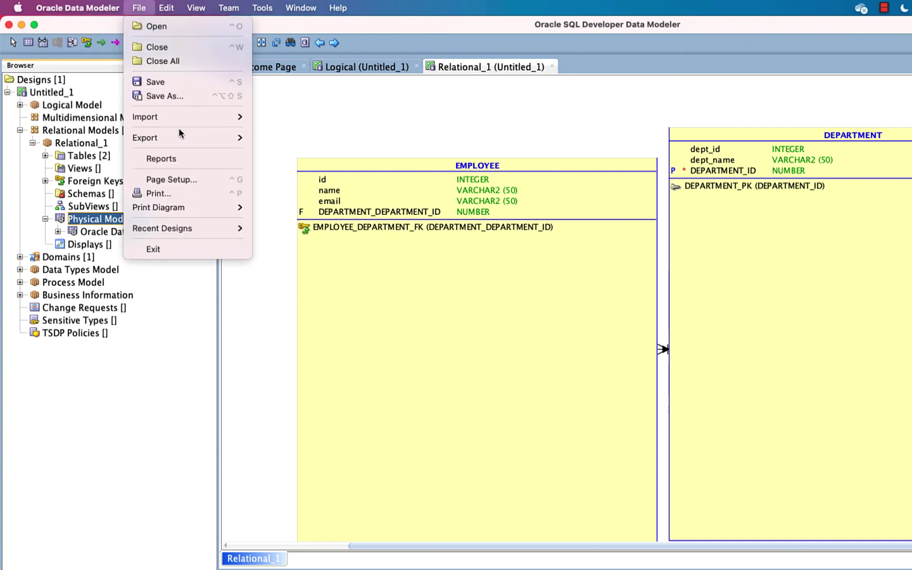
mouse_move(186, 139)
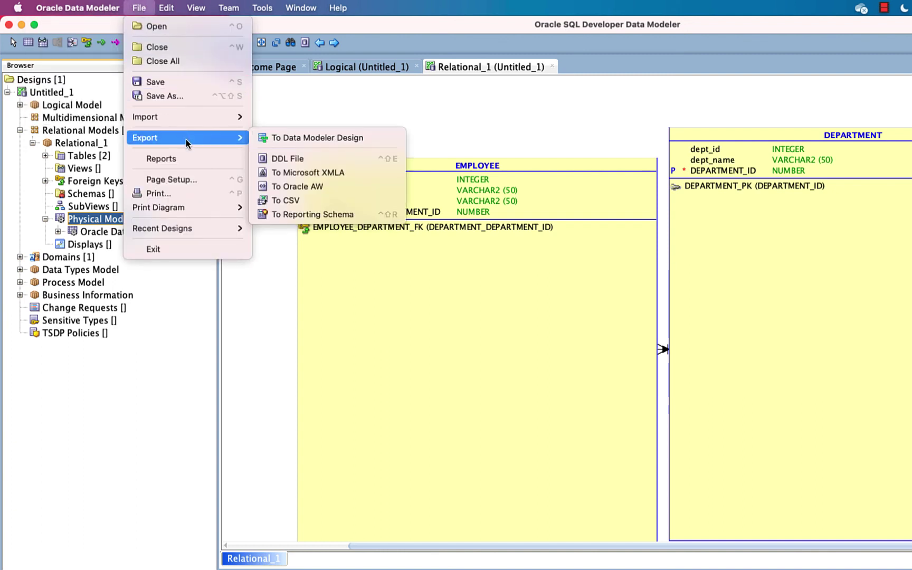
click(293, 159)
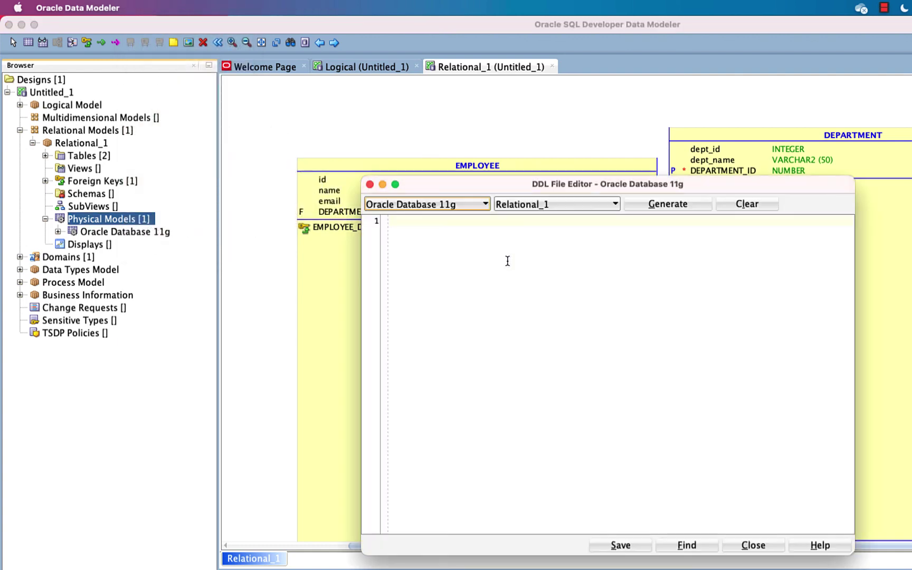
drag(570, 184, 530, 90)
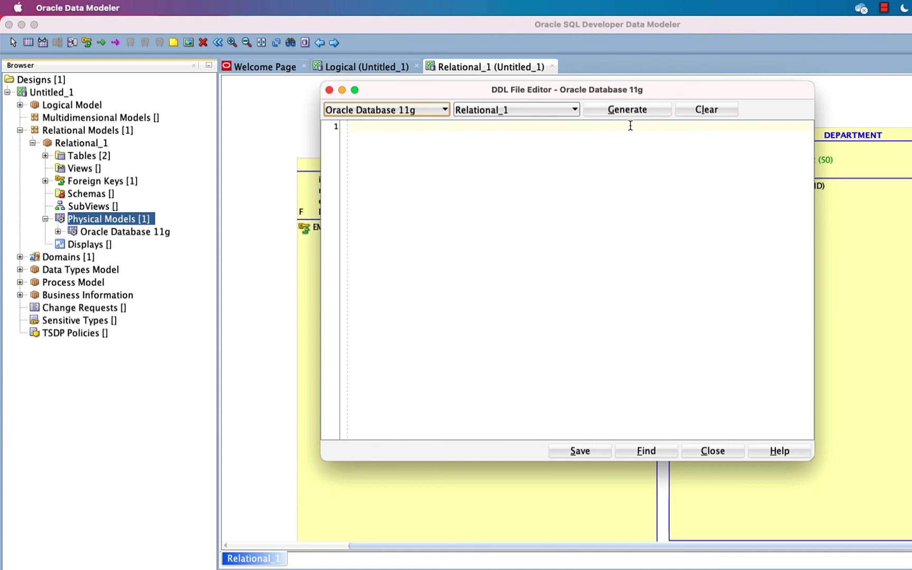
click(617, 109)
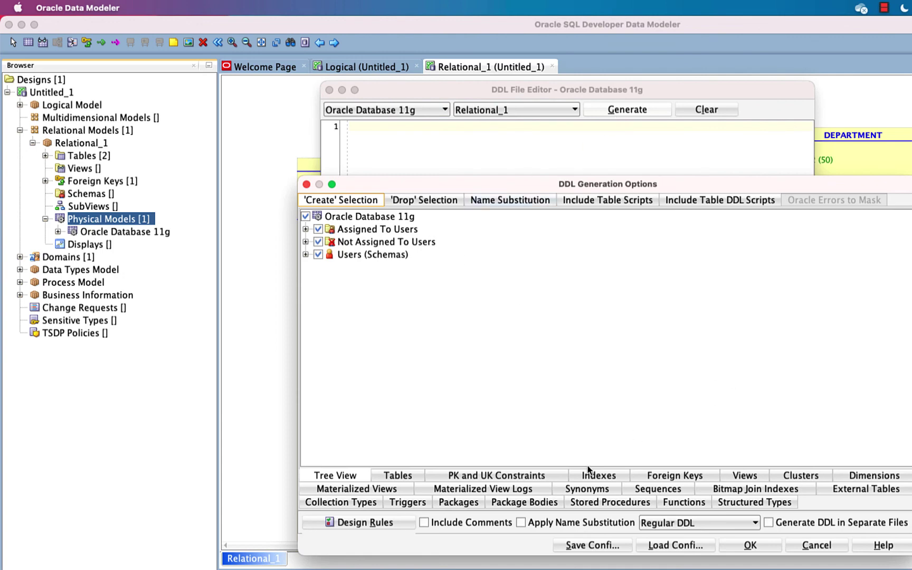
click(750, 545)
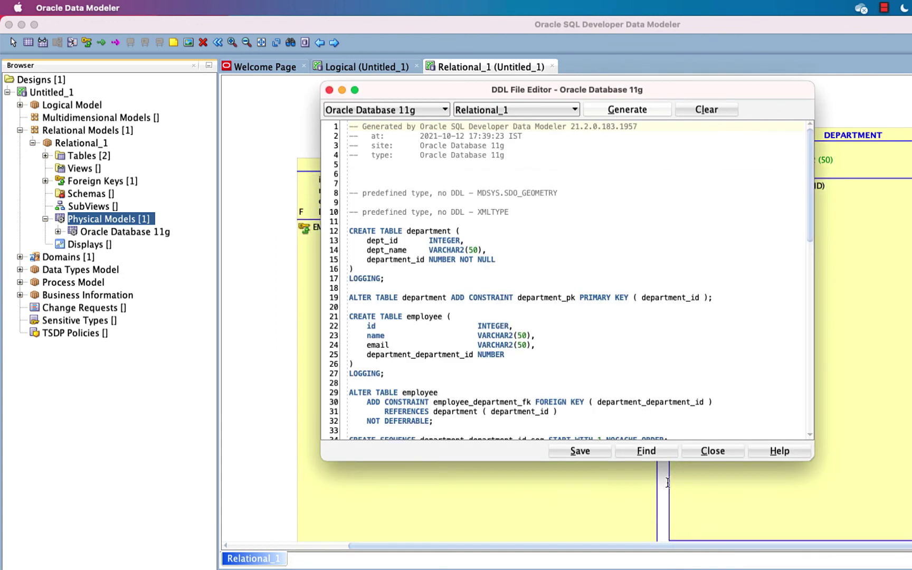
Step: Review the generated department and employee DDL statements in the enlarged DDL File Editor and dismiss the local save
double_click(618, 90)
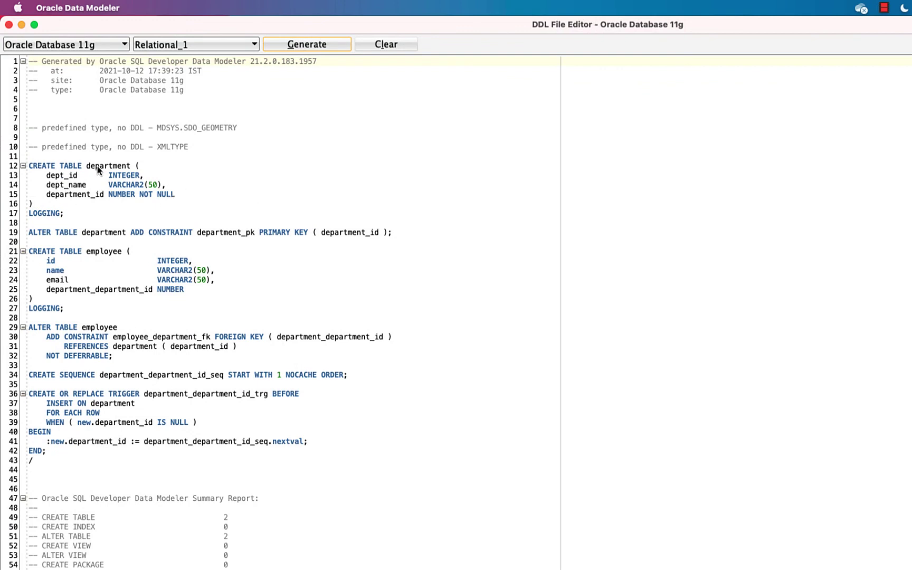
drag(29, 157, 114, 458)
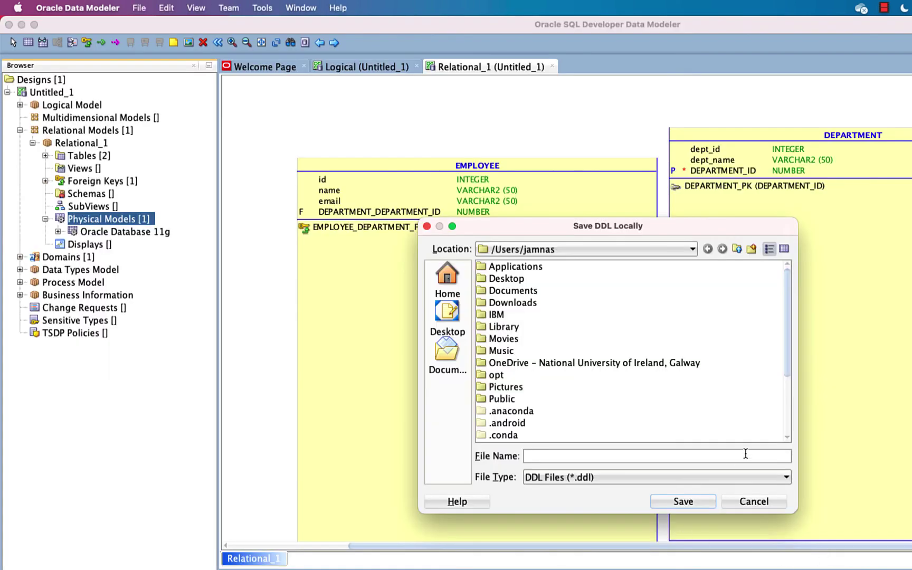
click(737, 501)
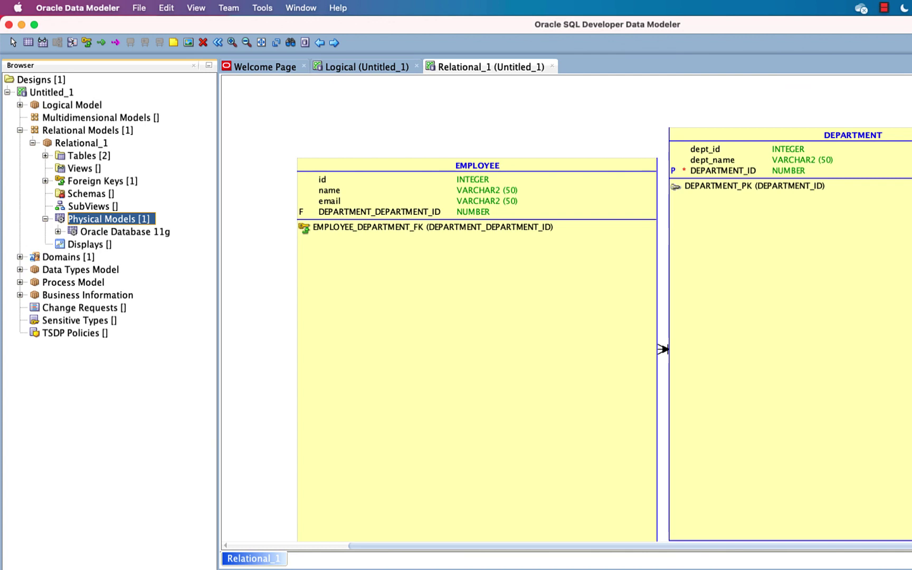
Step: Switch to Preview and examine the workspace and user name columns of the APEX Accounts list
key(super+Tab)
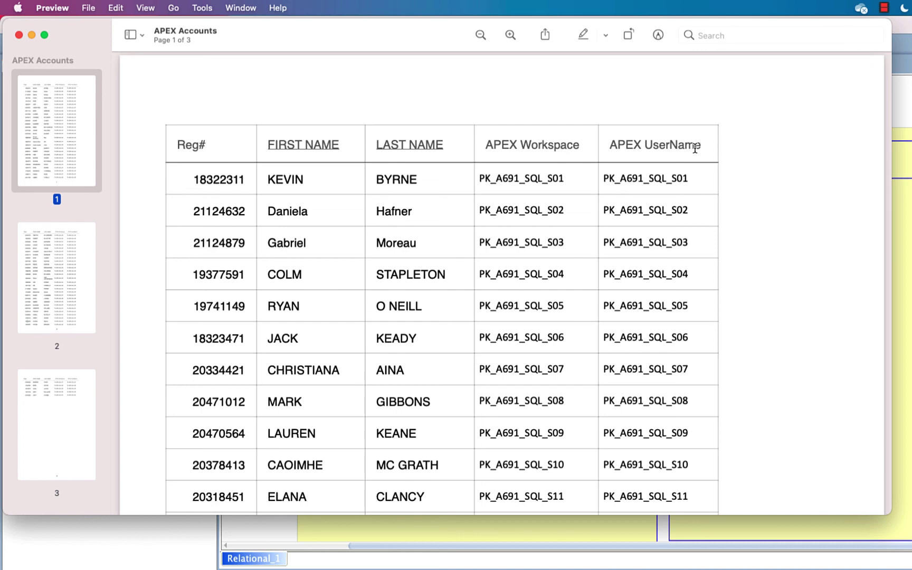
drag(479, 180, 570, 182)
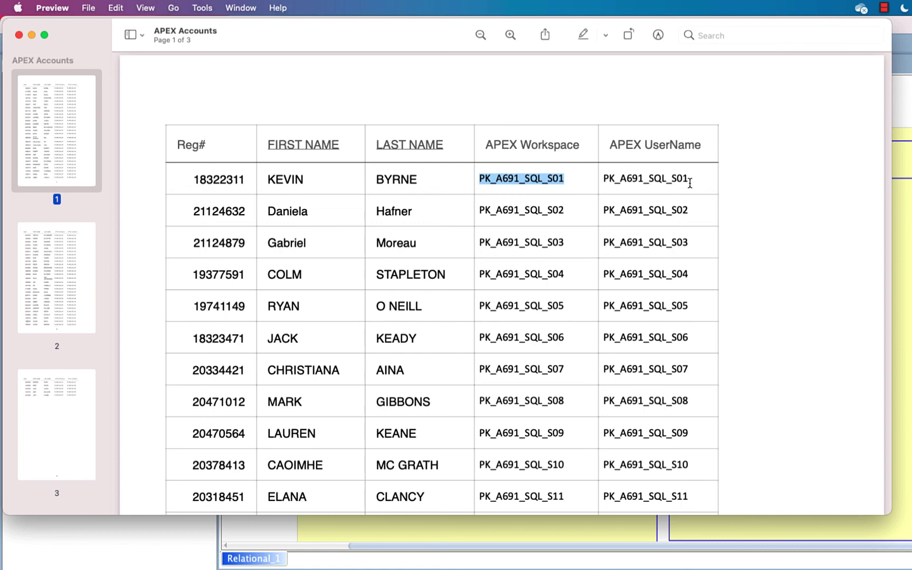
drag(688, 179, 604, 178)
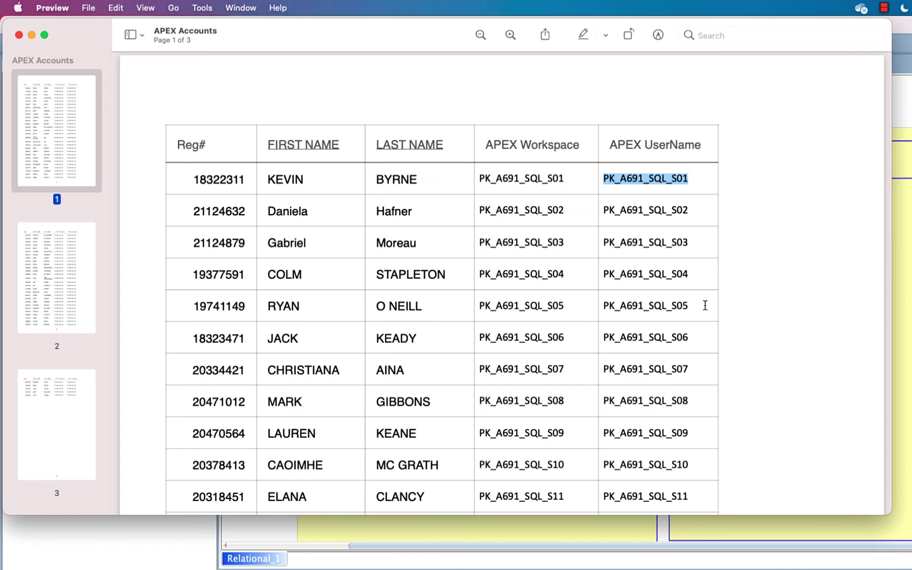
scroll(705, 306, down, 10)
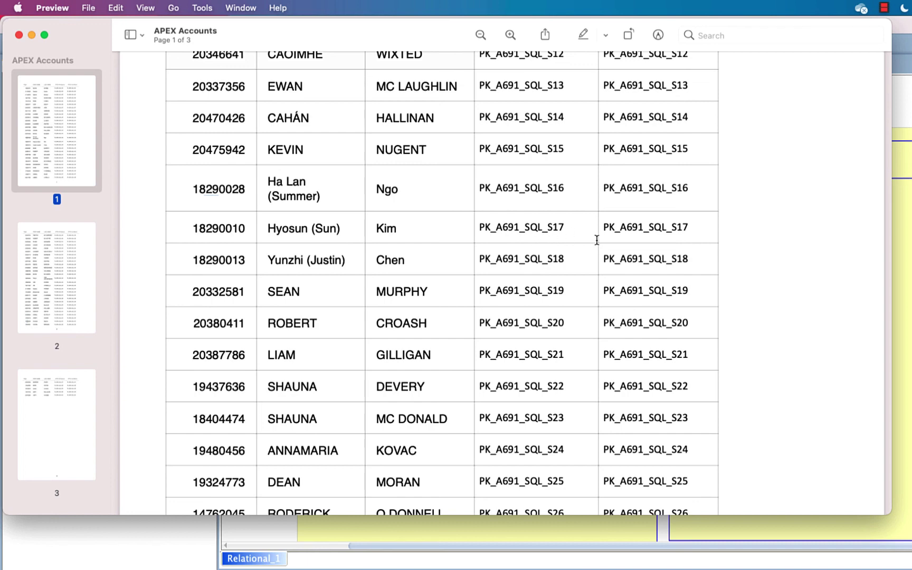
scroll(694, 263, up, 10)
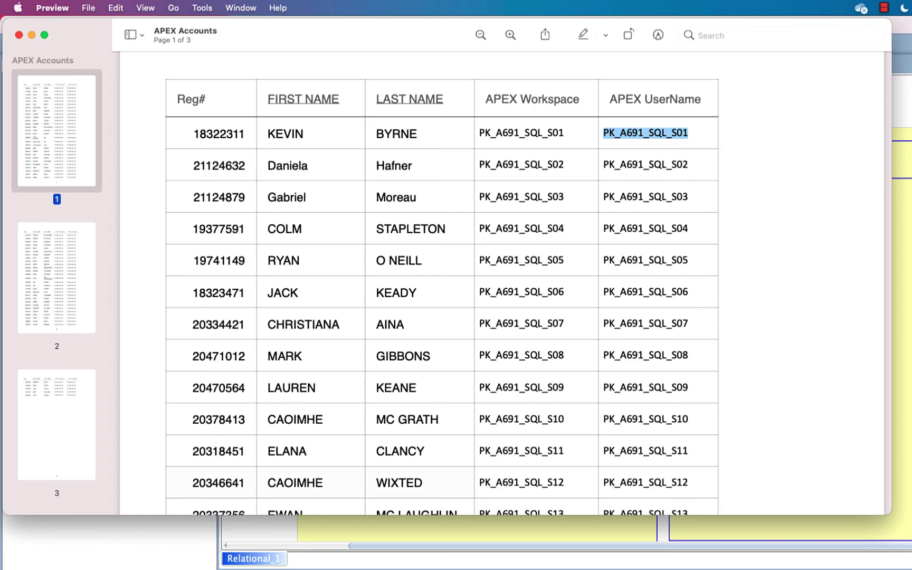
Step: Switch to QuickTime Player, enlarge the APEX.mp4 video and play it
key(super+Tab)
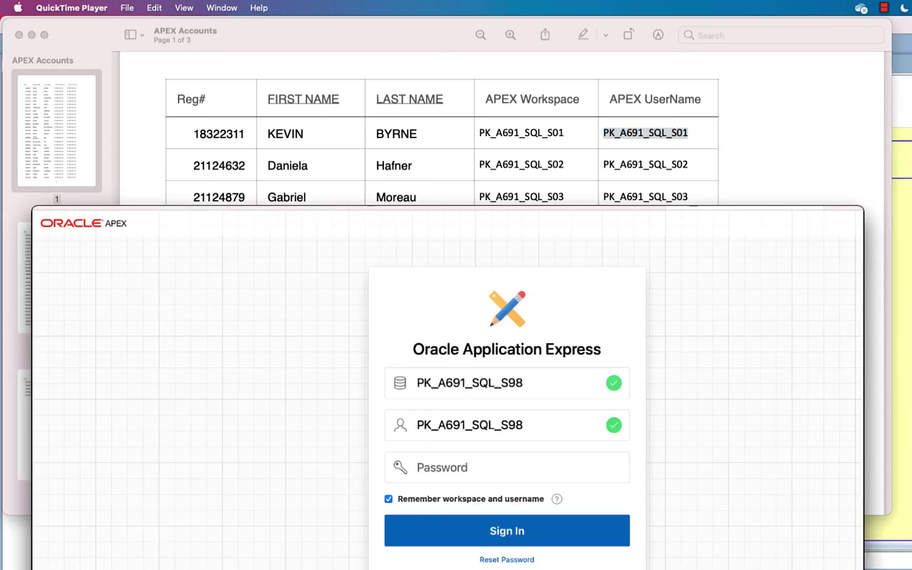
double_click(738, 219)
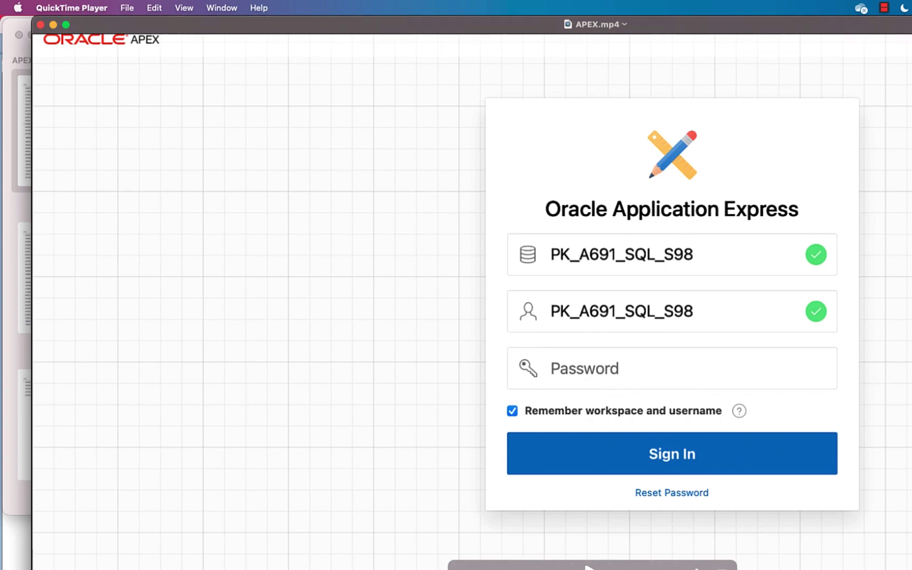
key(space)
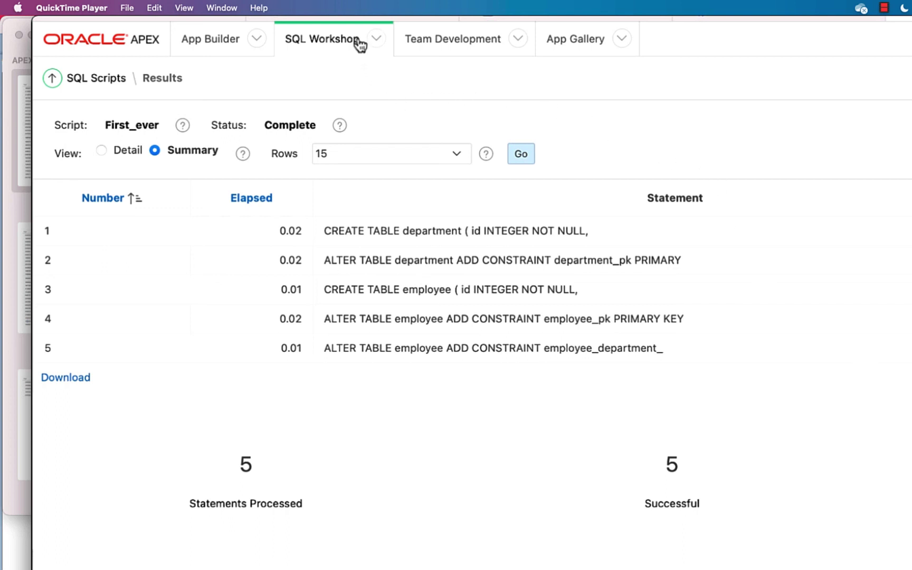
Step: Open the Object Browser of the APEX SQL Workshop
click(376, 46)
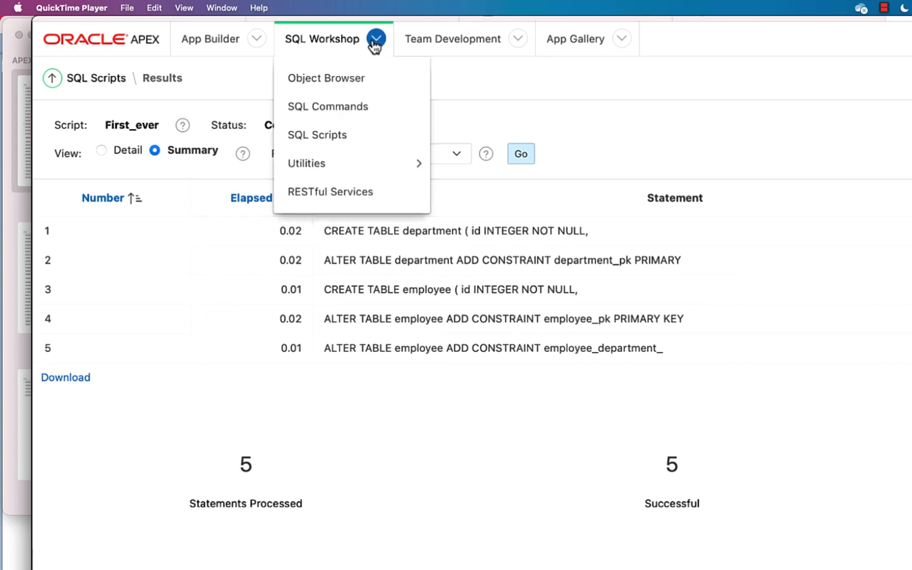
click(356, 79)
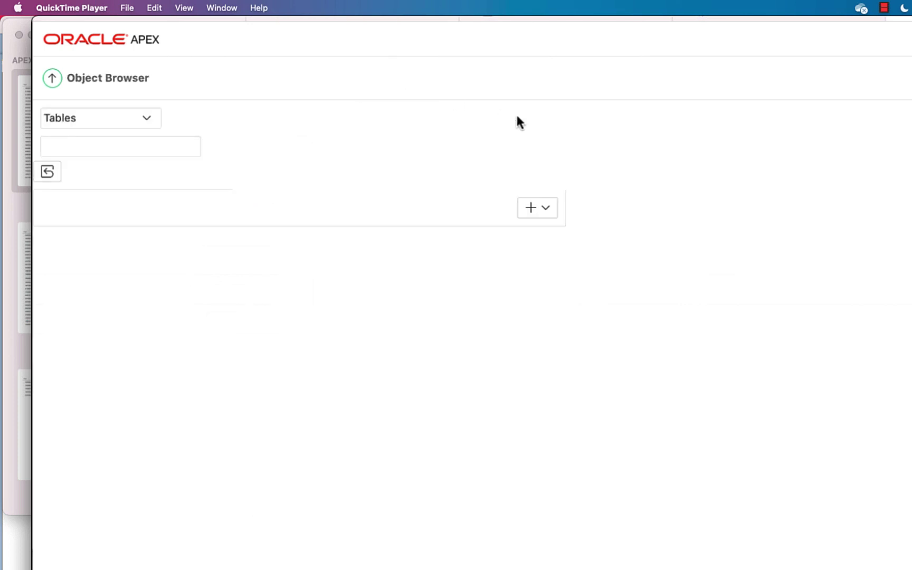